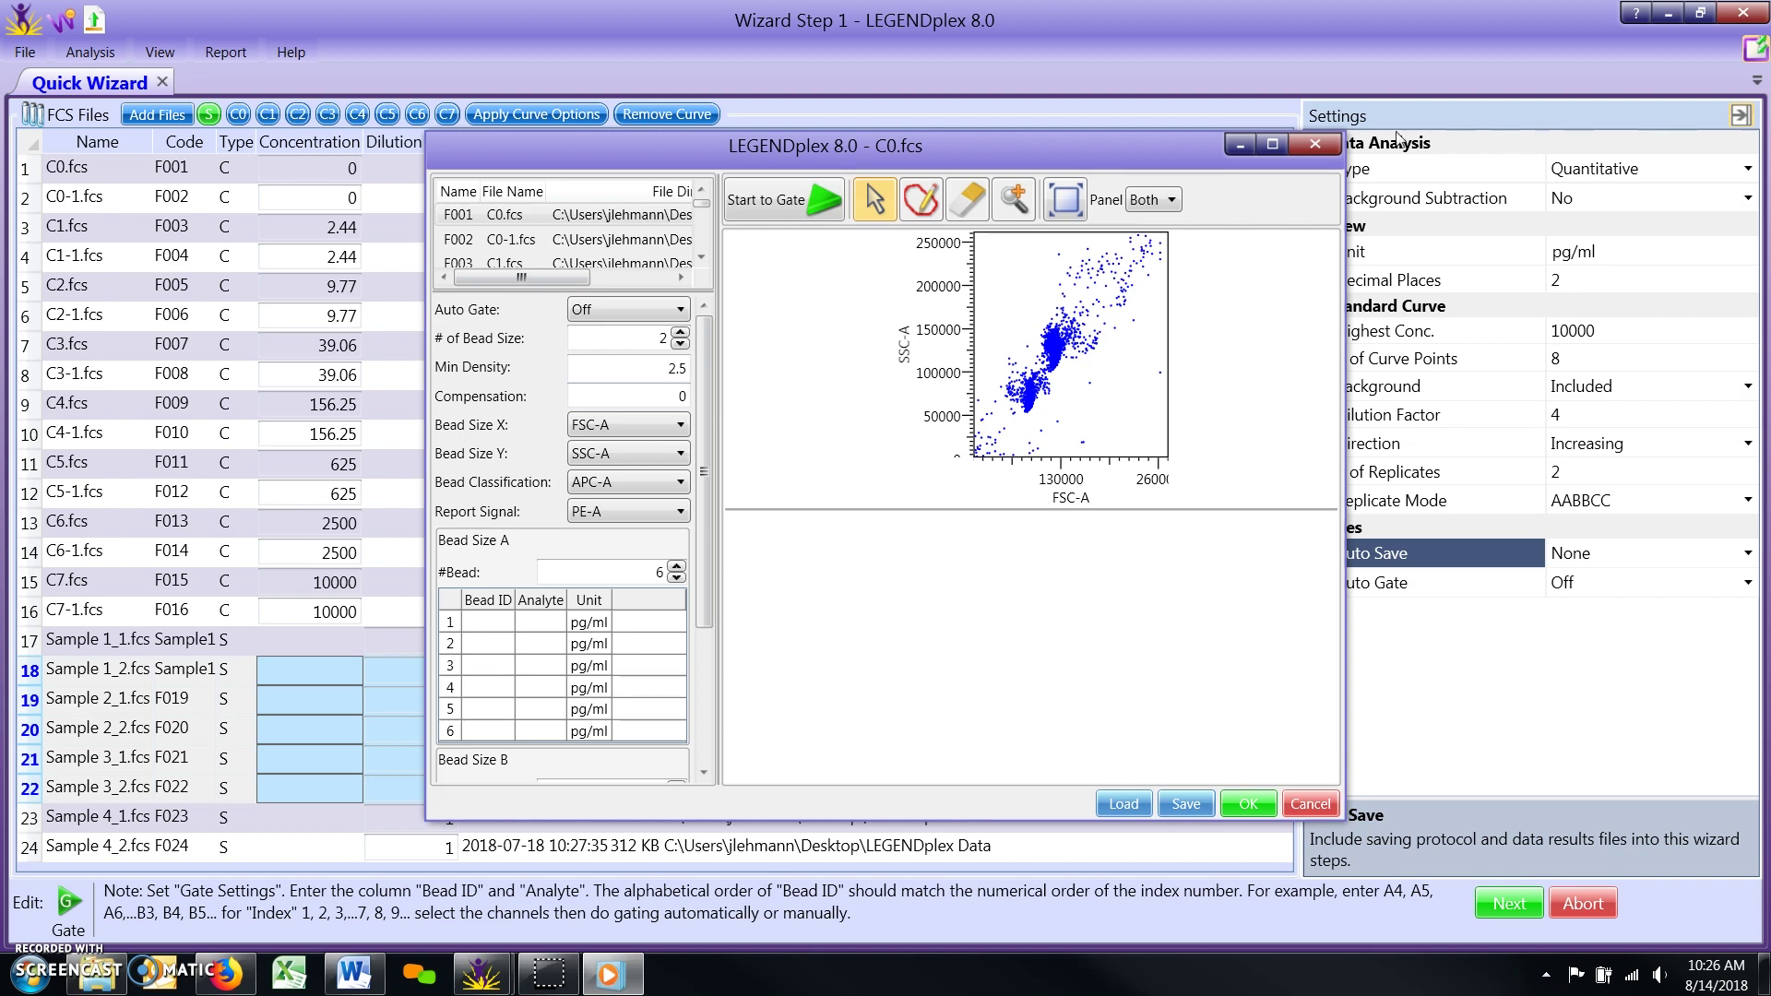
Maximize the C0.fcs gating window and drag the file-list splitter down
{"action": "left_click", "coordinate": [1275, 142]}
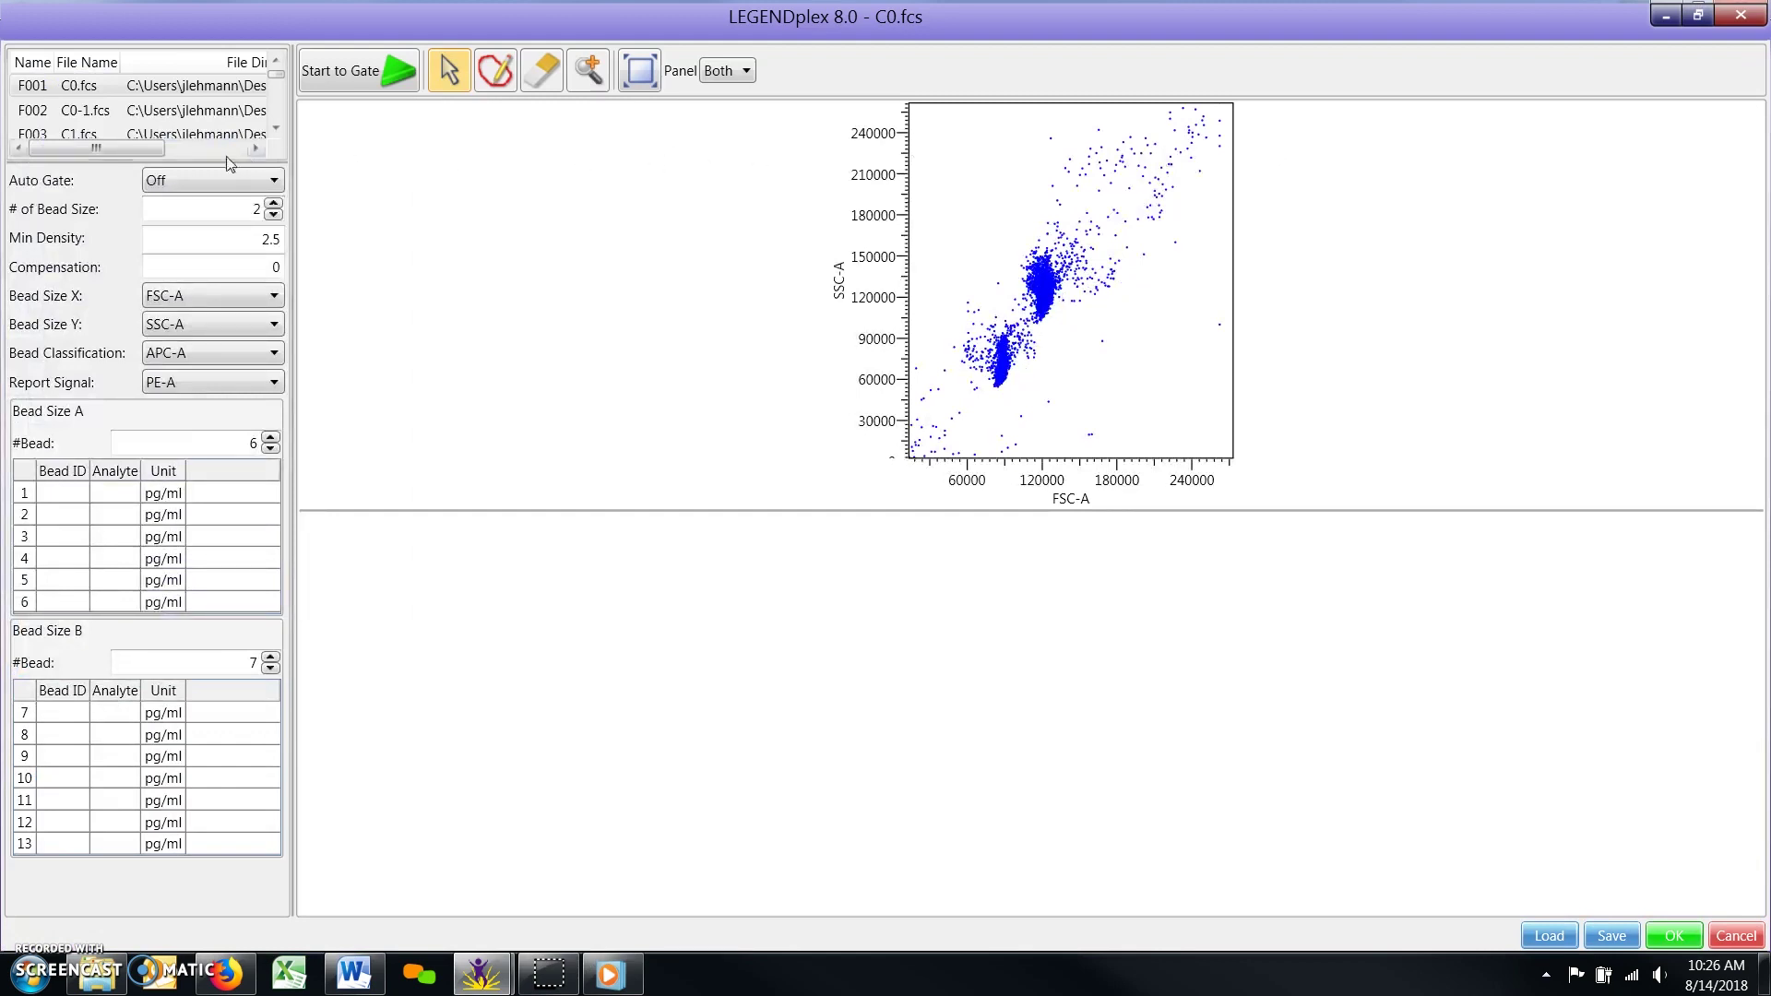
{"action": "left_click_drag", "start_coordinate": [219, 161], "coordinate": [201, 252]}
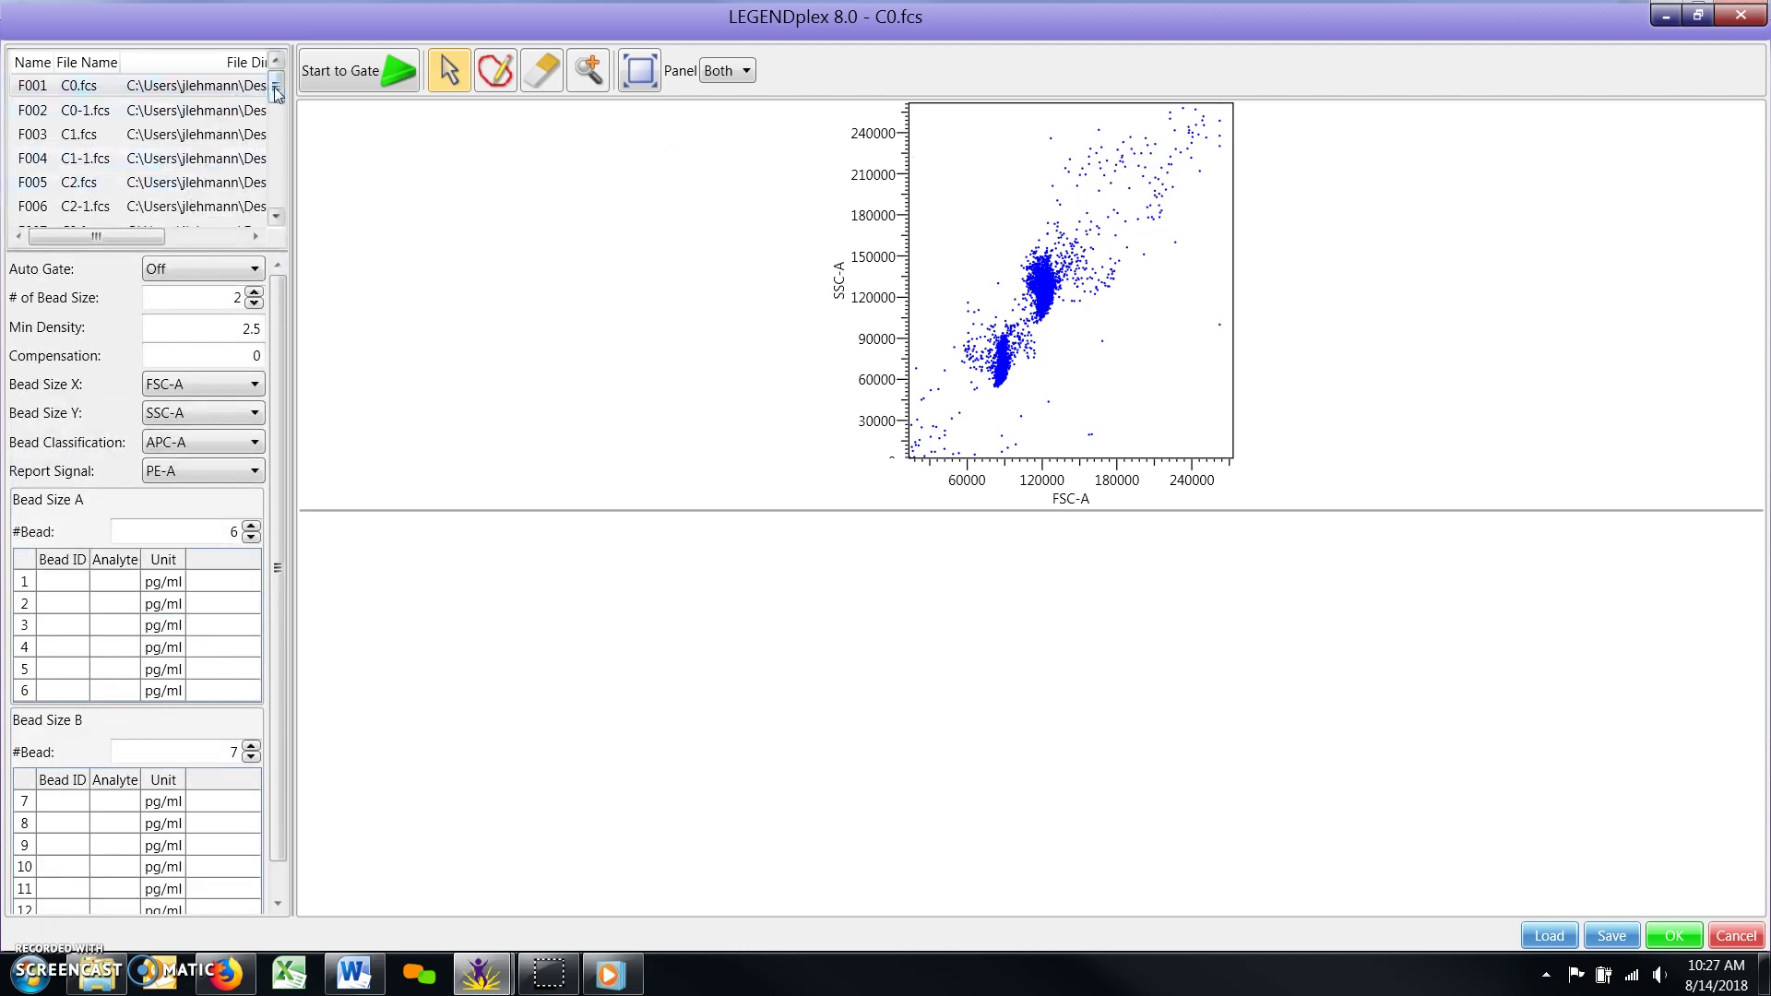
Scroll the FCS file list down to later files and note the 2 bead sizes
{"action": "left_click", "coordinate": [276, 219]}
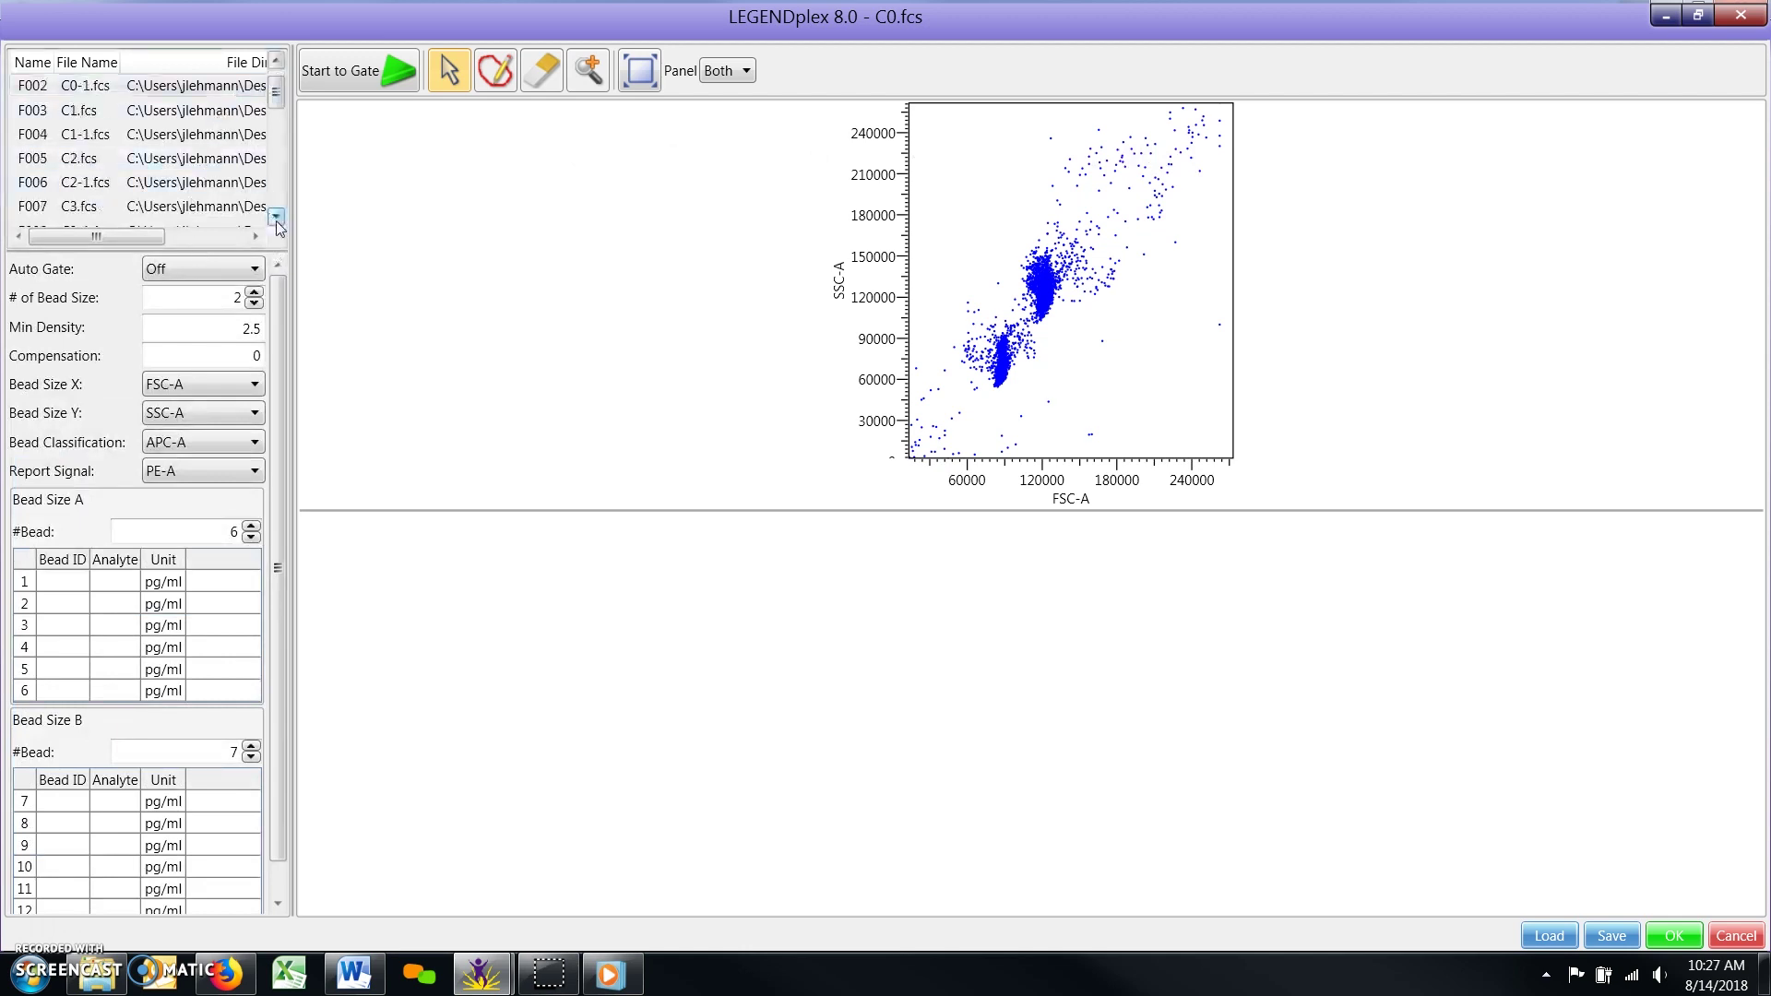
{"action": "left_click", "coordinate": [276, 218]}
{"action": "left_click", "coordinate": [276, 218]}
{"action": "left_click", "coordinate": [276, 219]}
{"action": "left_click", "coordinate": [275, 218]}
{"action": "left_click", "coordinate": [276, 219]}
{"action": "left_click", "coordinate": [276, 218]}
{"action": "left_click", "coordinate": [275, 219]}
{"action": "left_click", "coordinate": [276, 218]}
{"action": "left_click", "coordinate": [276, 219]}
{"action": "left_click", "coordinate": [276, 219]}
{"action": "left_click", "coordinate": [276, 218]}
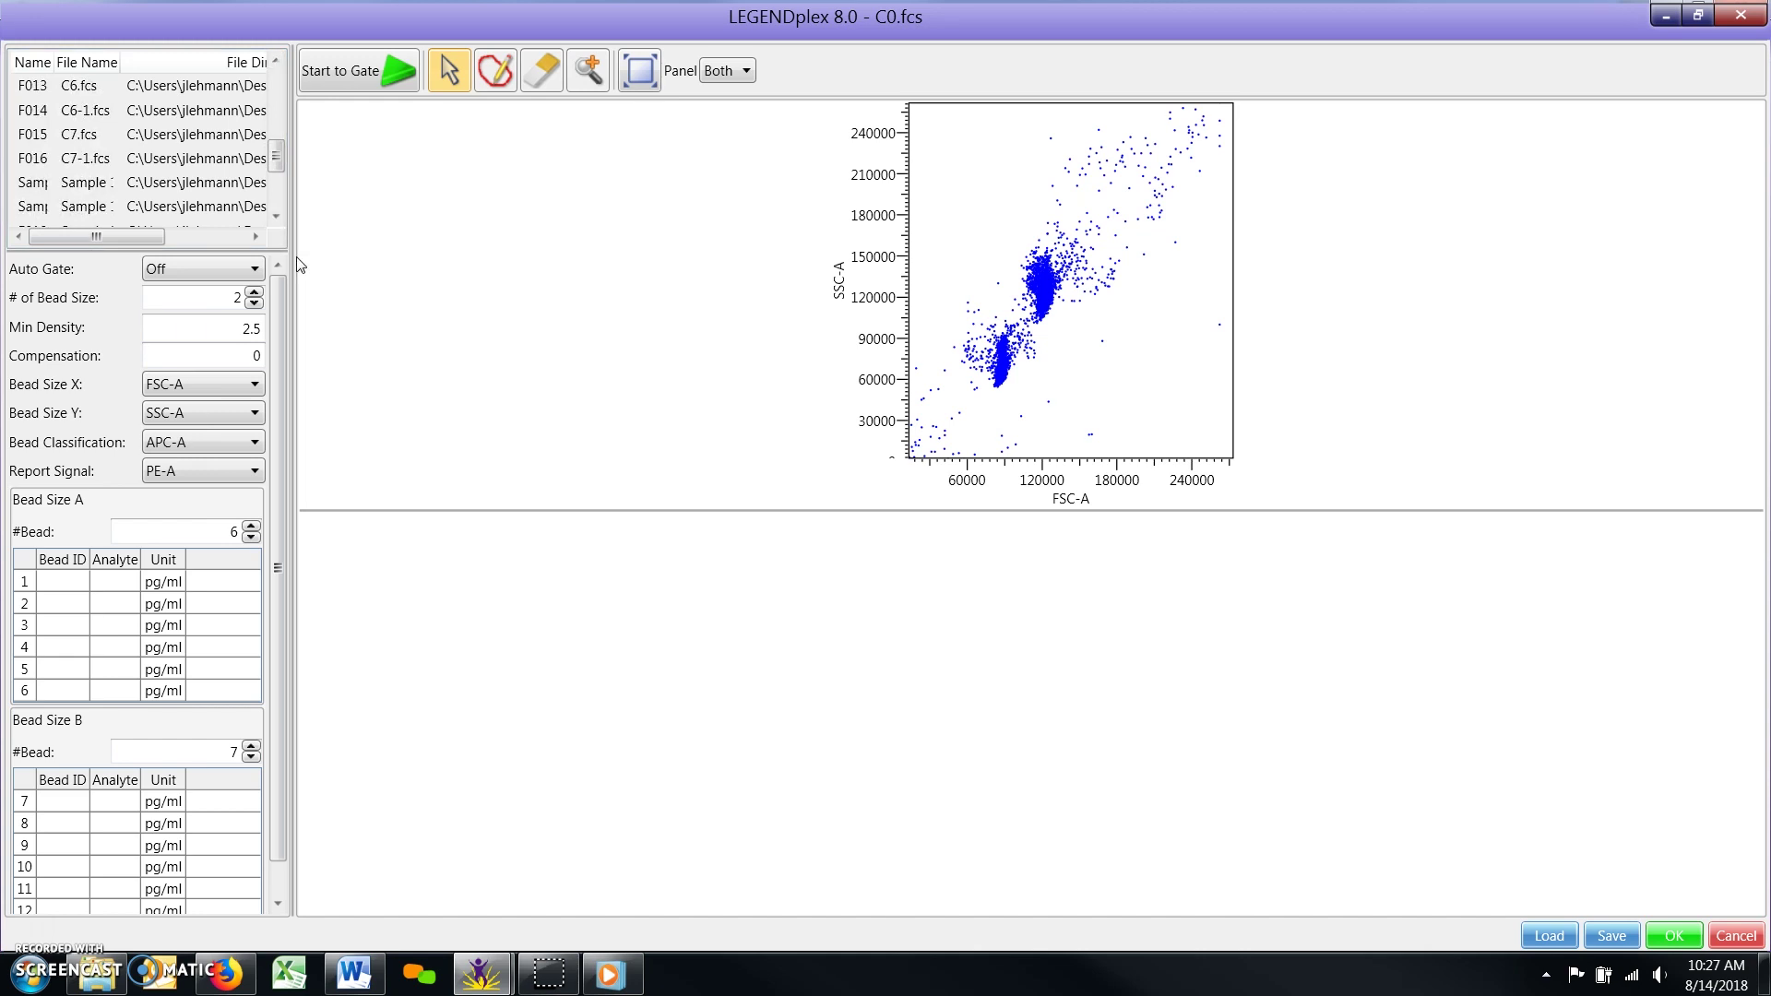
{"action": "double_click", "coordinate": [185, 298]}
{"action": "left_click", "coordinate": [251, 386]}
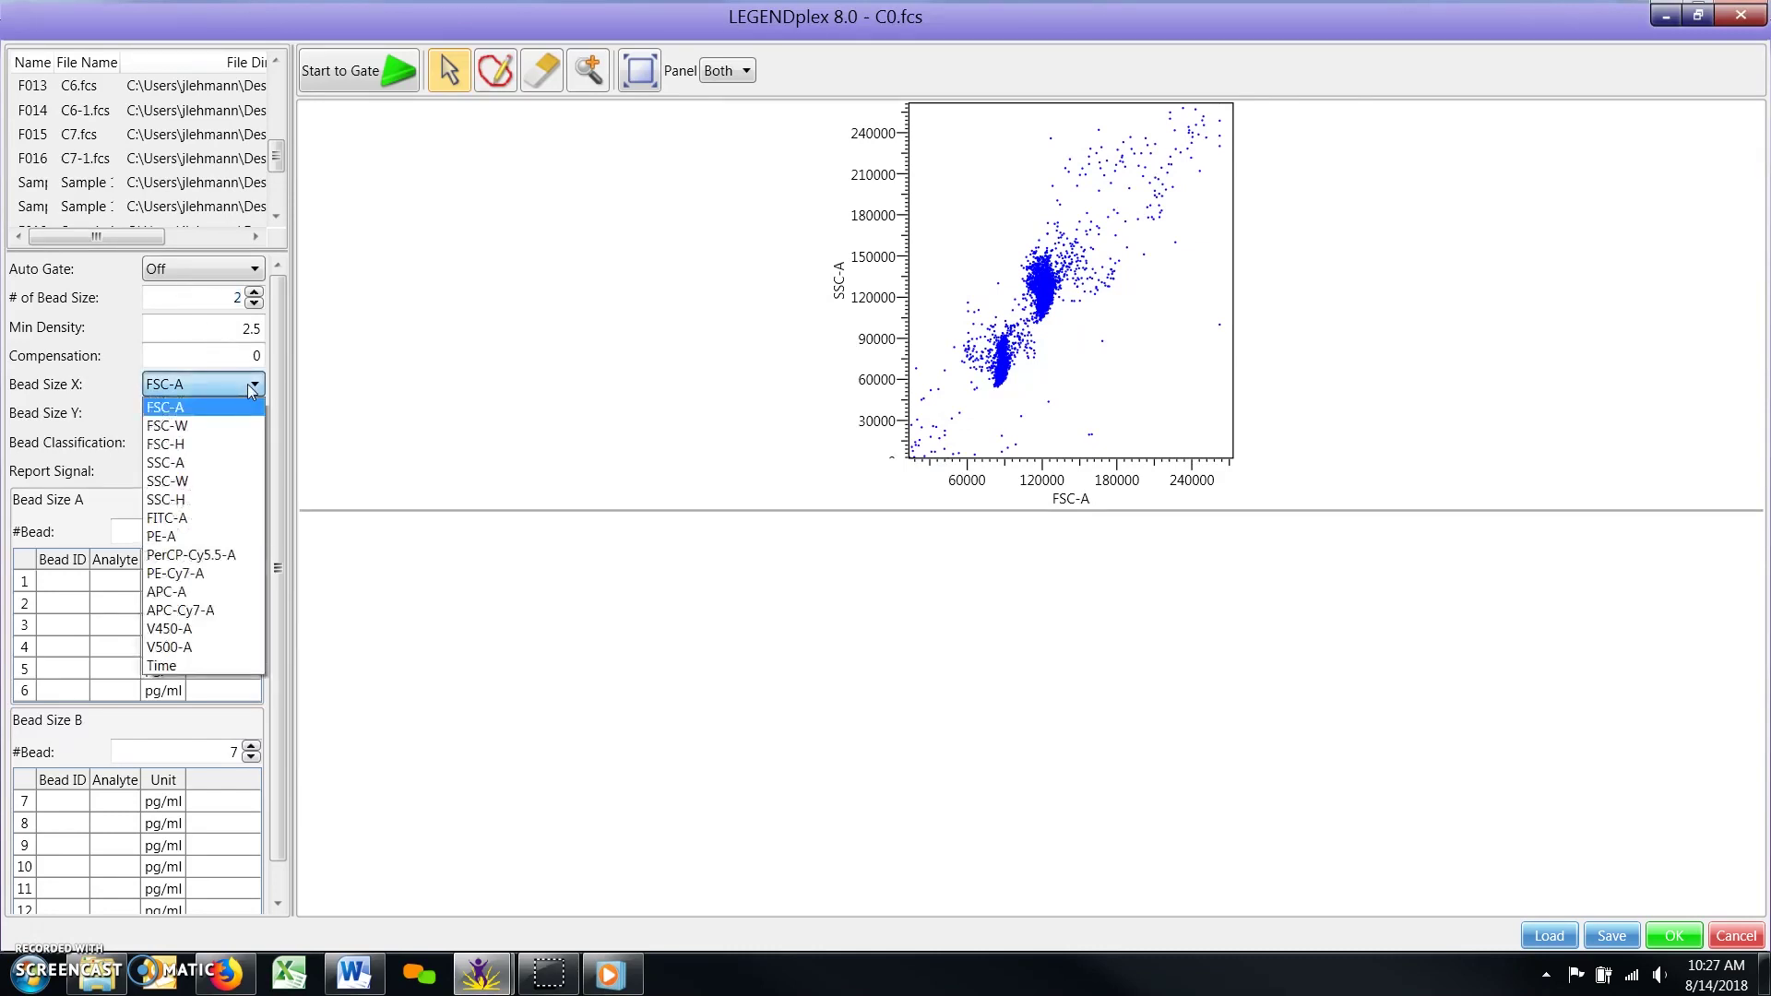
{"action": "left_click", "coordinate": [192, 411]}
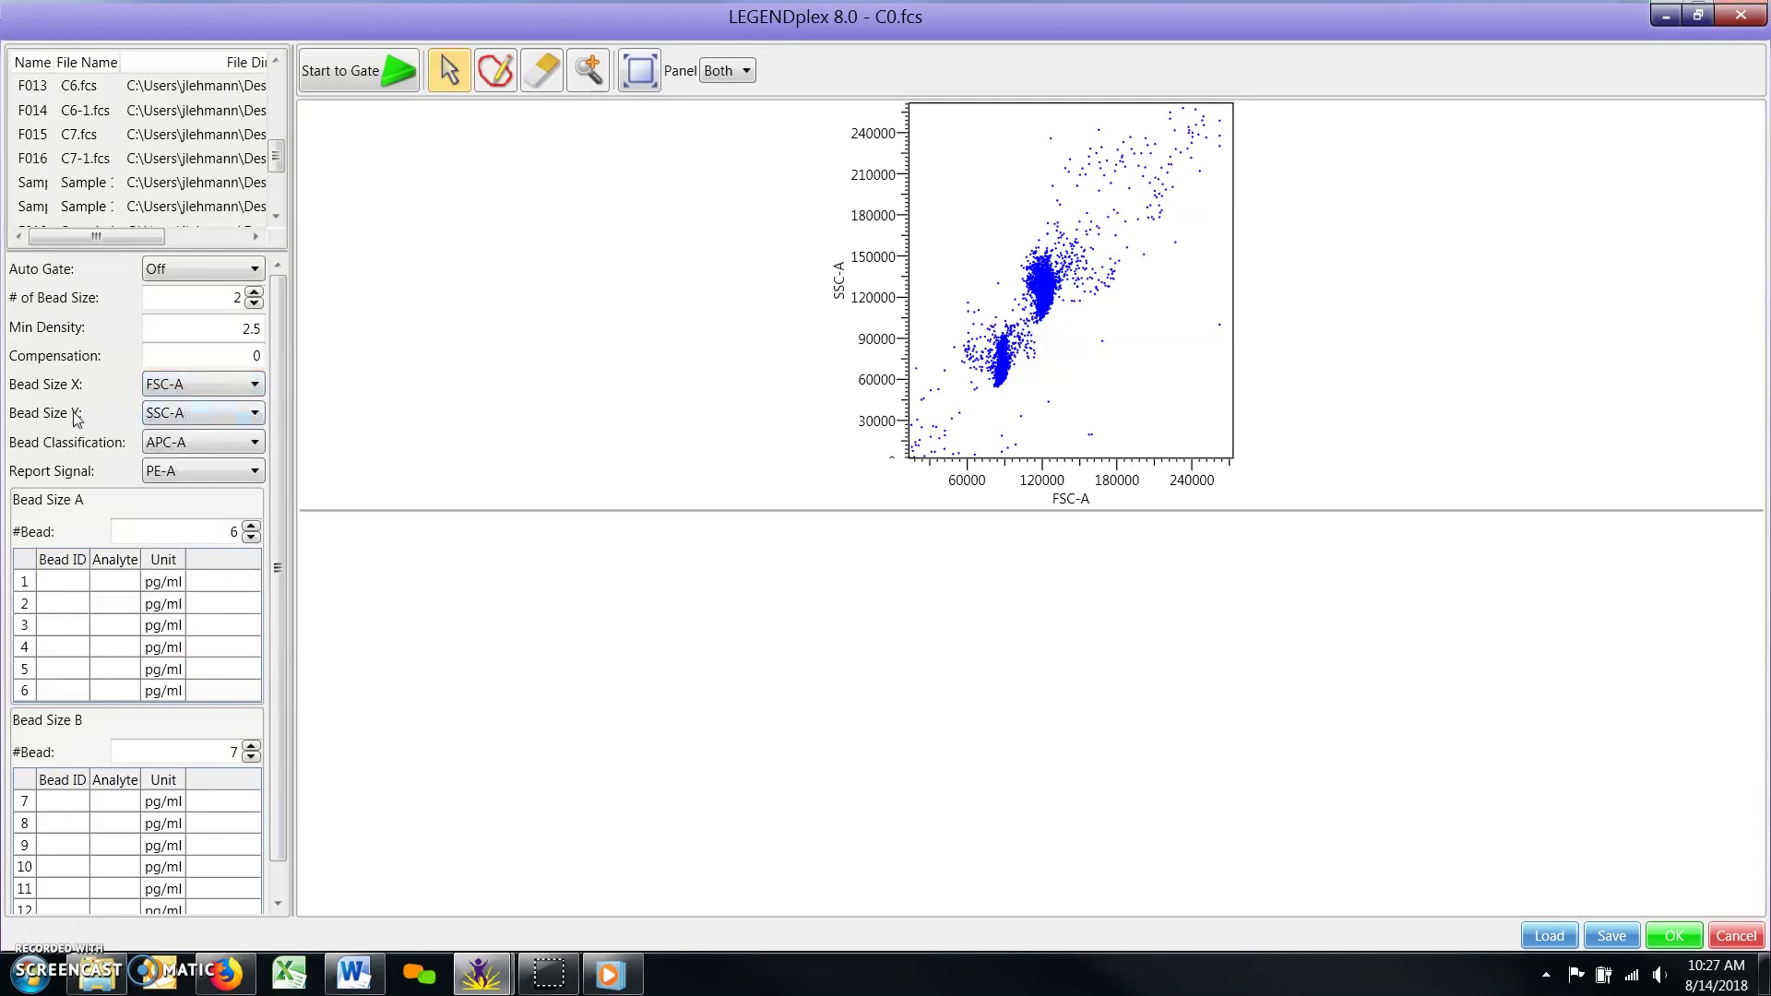
{"action": "left_click", "coordinate": [214, 416]}
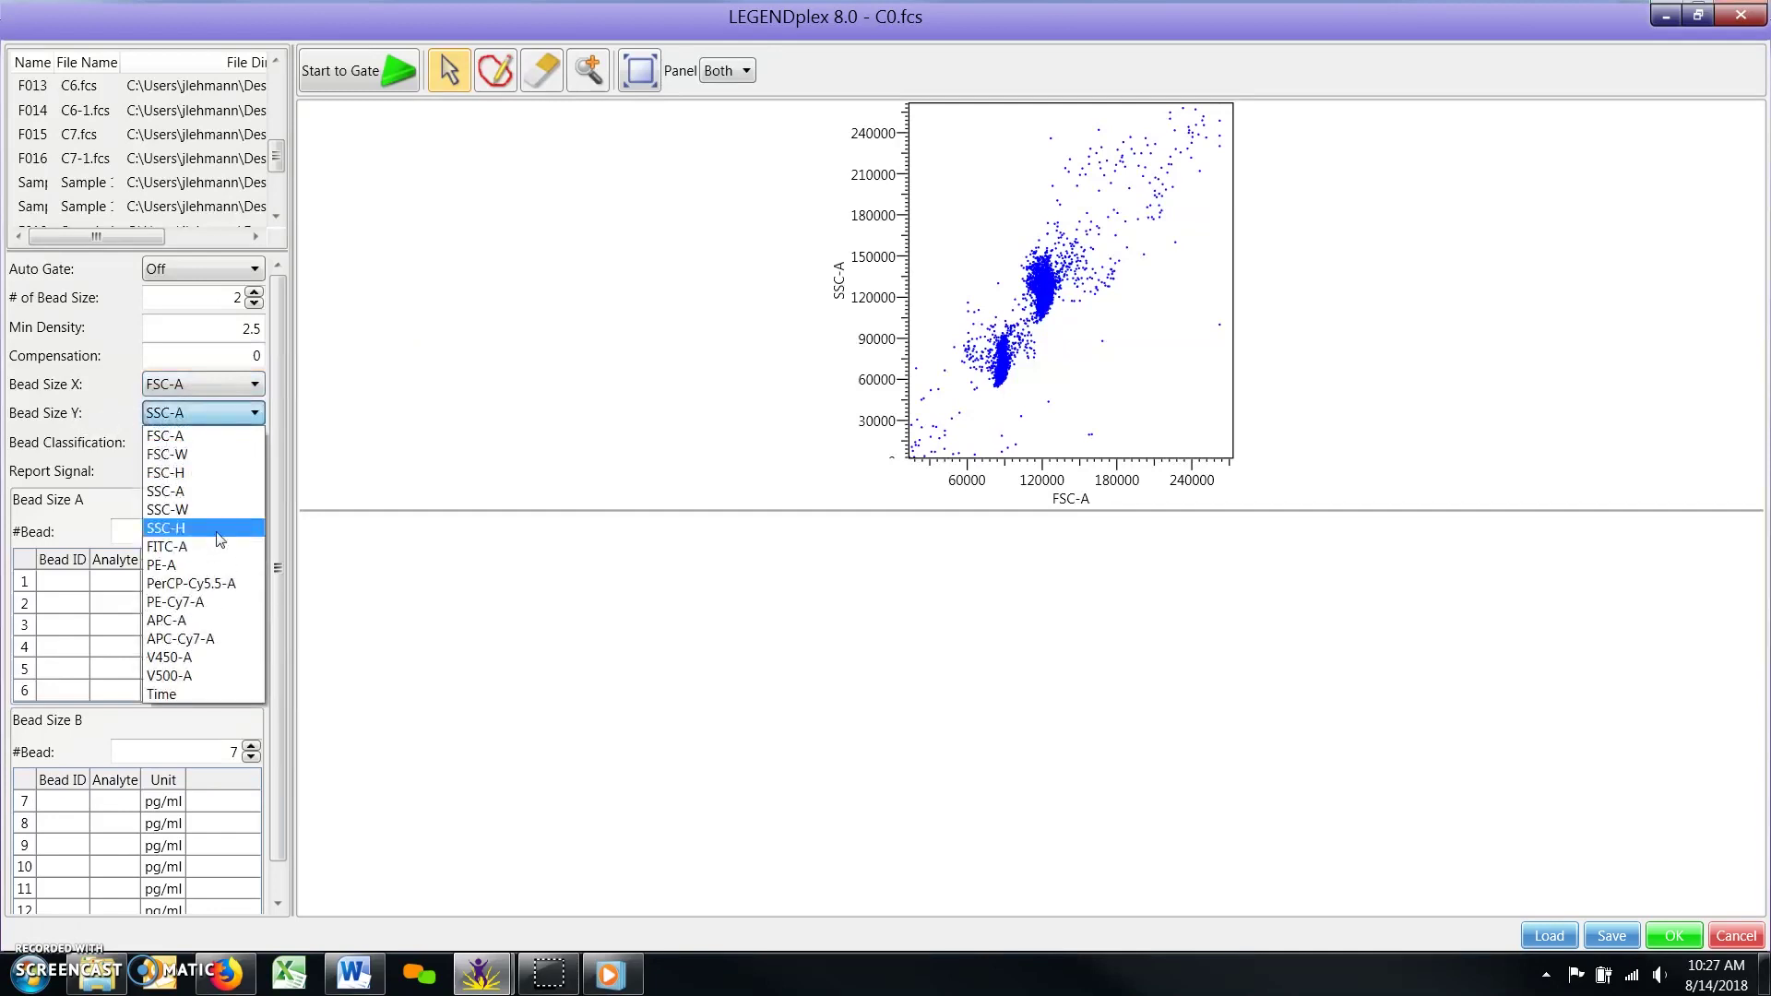
{"action": "left_click", "coordinate": [211, 495]}
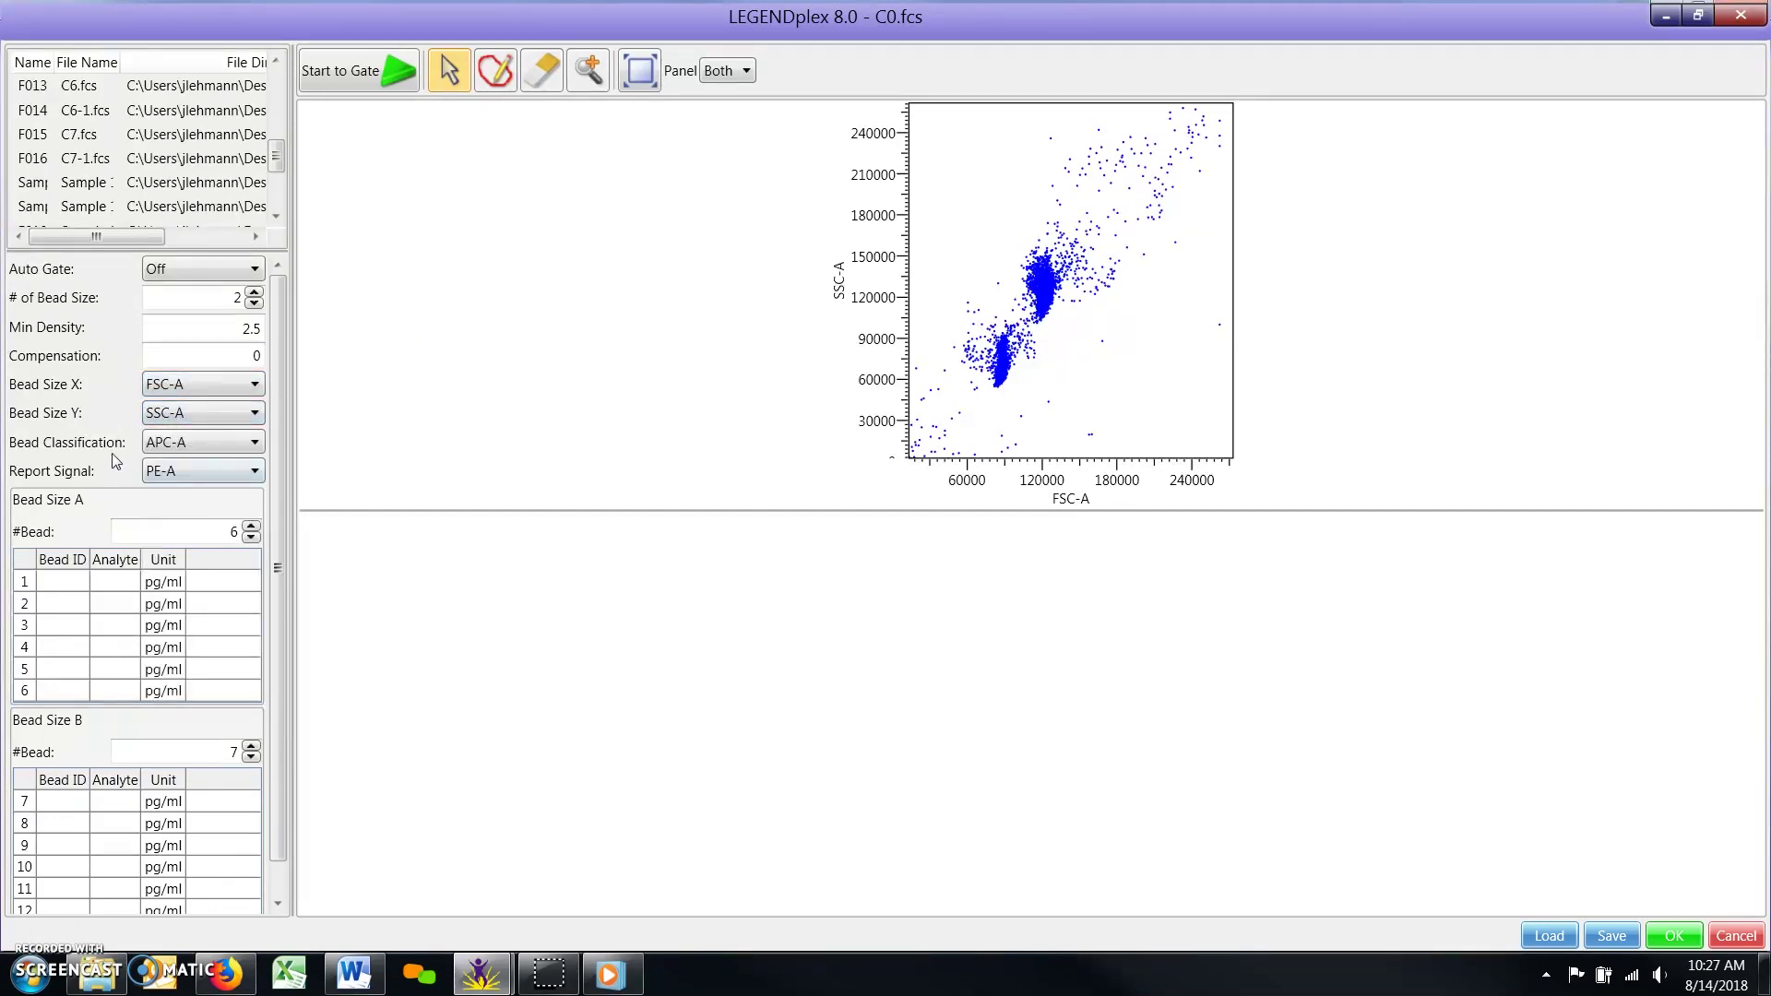
{"action": "left_click", "coordinate": [169, 445]}
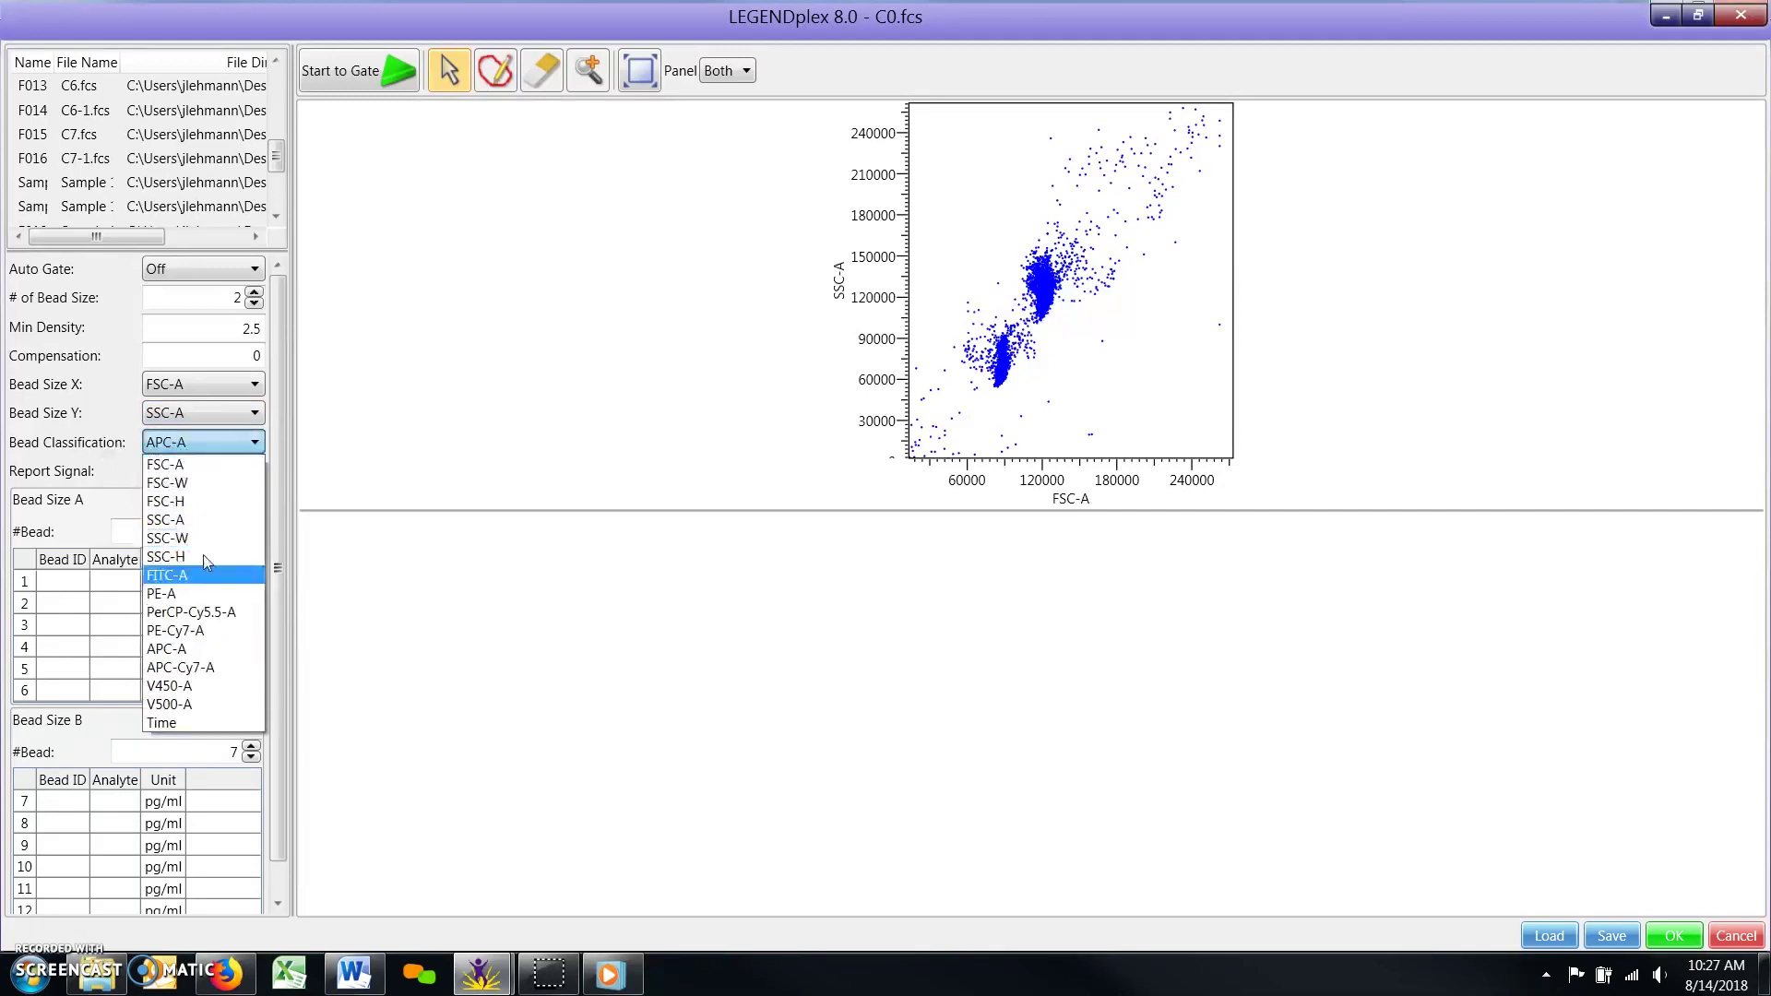
{"action": "left_click", "coordinate": [208, 649]}
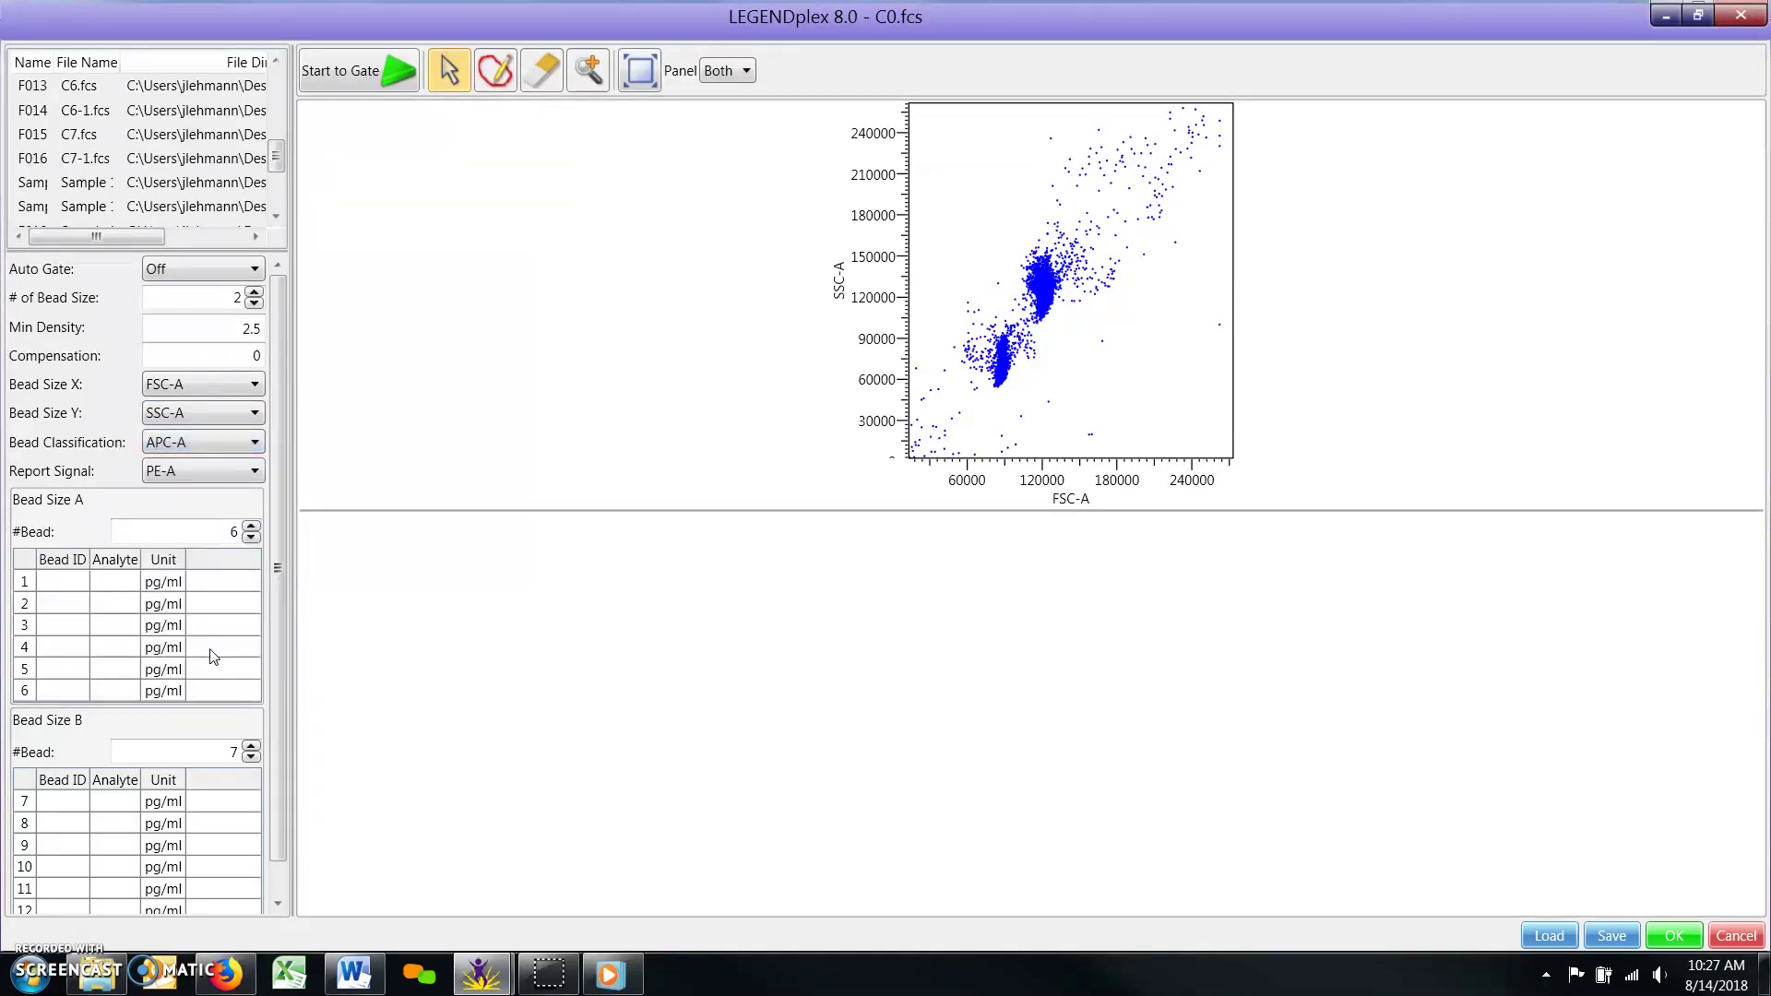
{"action": "left_click", "coordinate": [218, 472]}
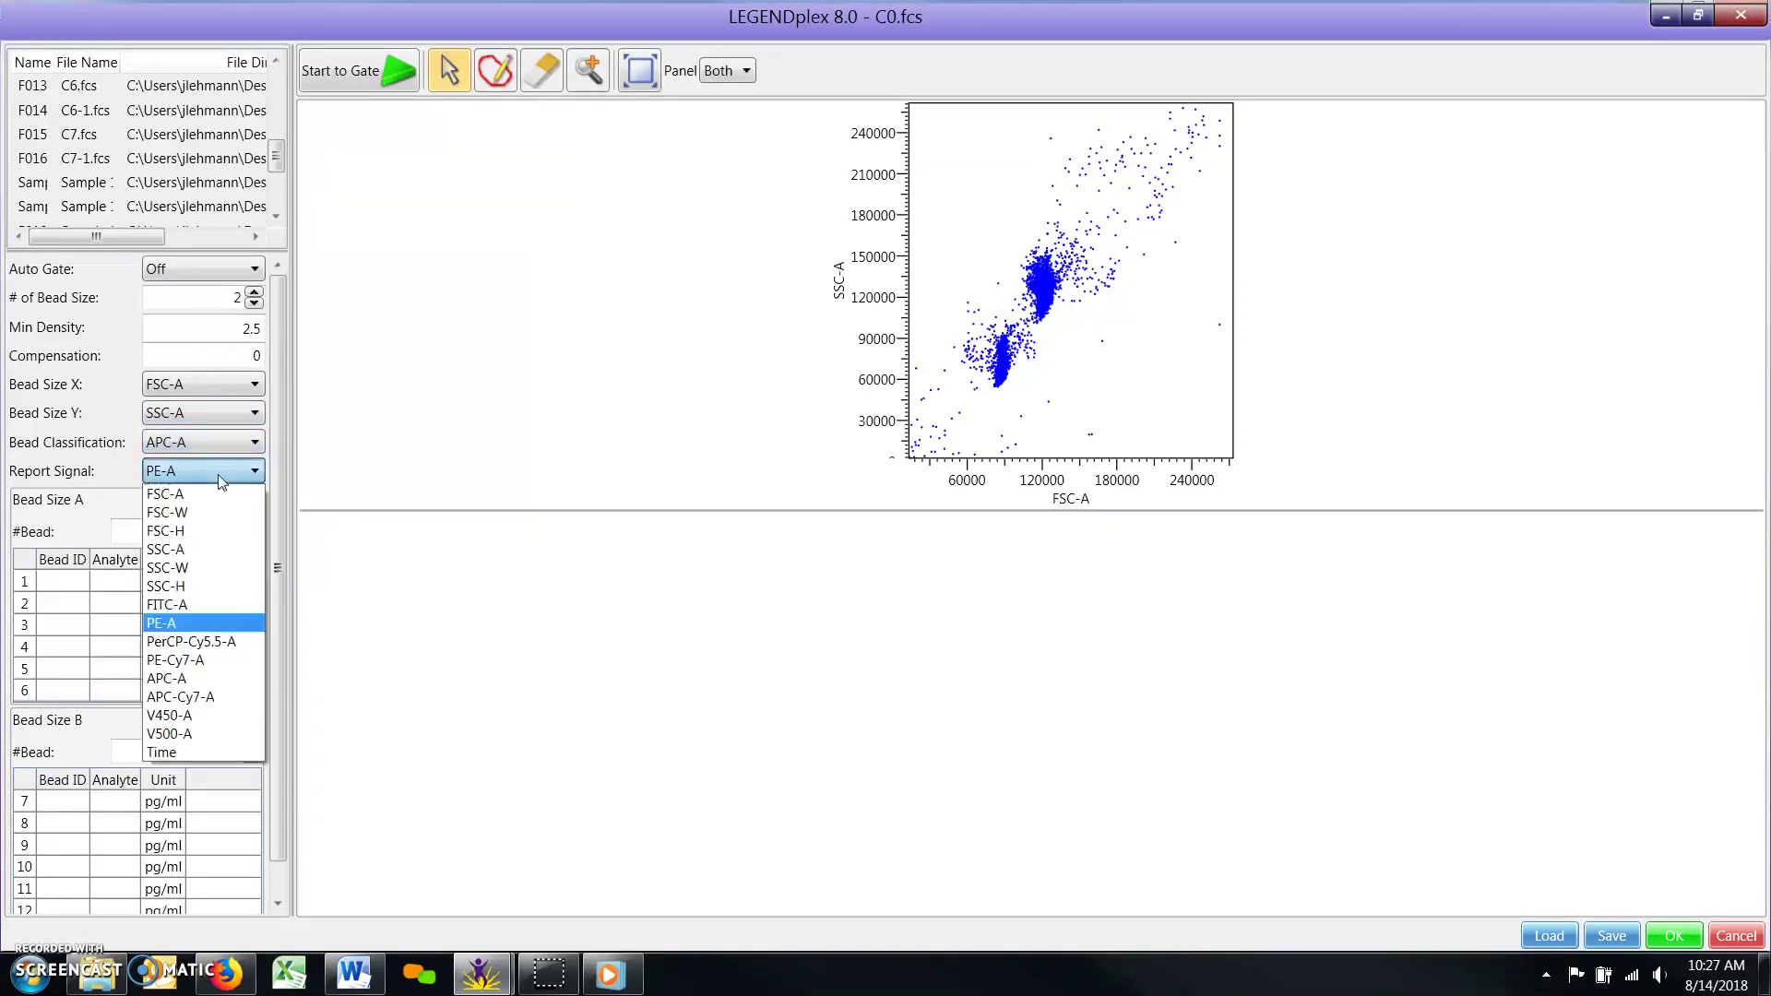
{"action": "left_click", "coordinate": [202, 624]}
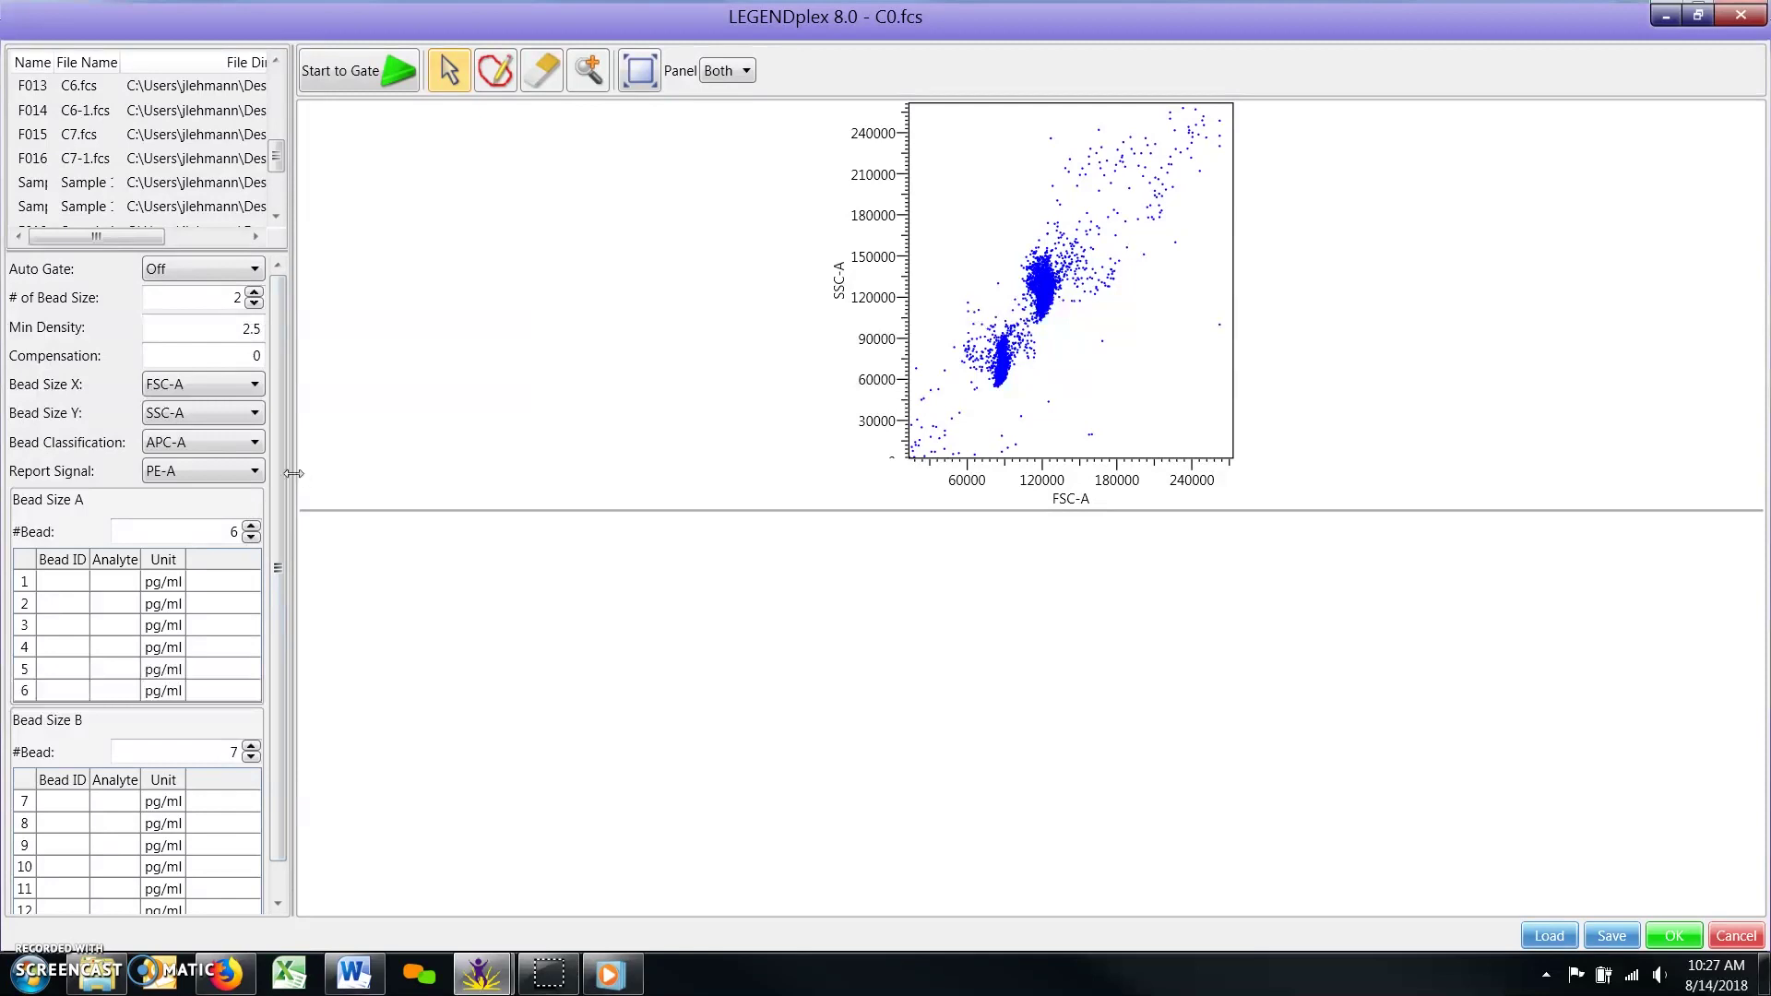
Scroll to the Bead ID tables showing 6 beads for size A and 7 for size B
{"action": "scroll", "coordinate": [280, 476], "scroll_direction": "down", "scroll_amount": 1}
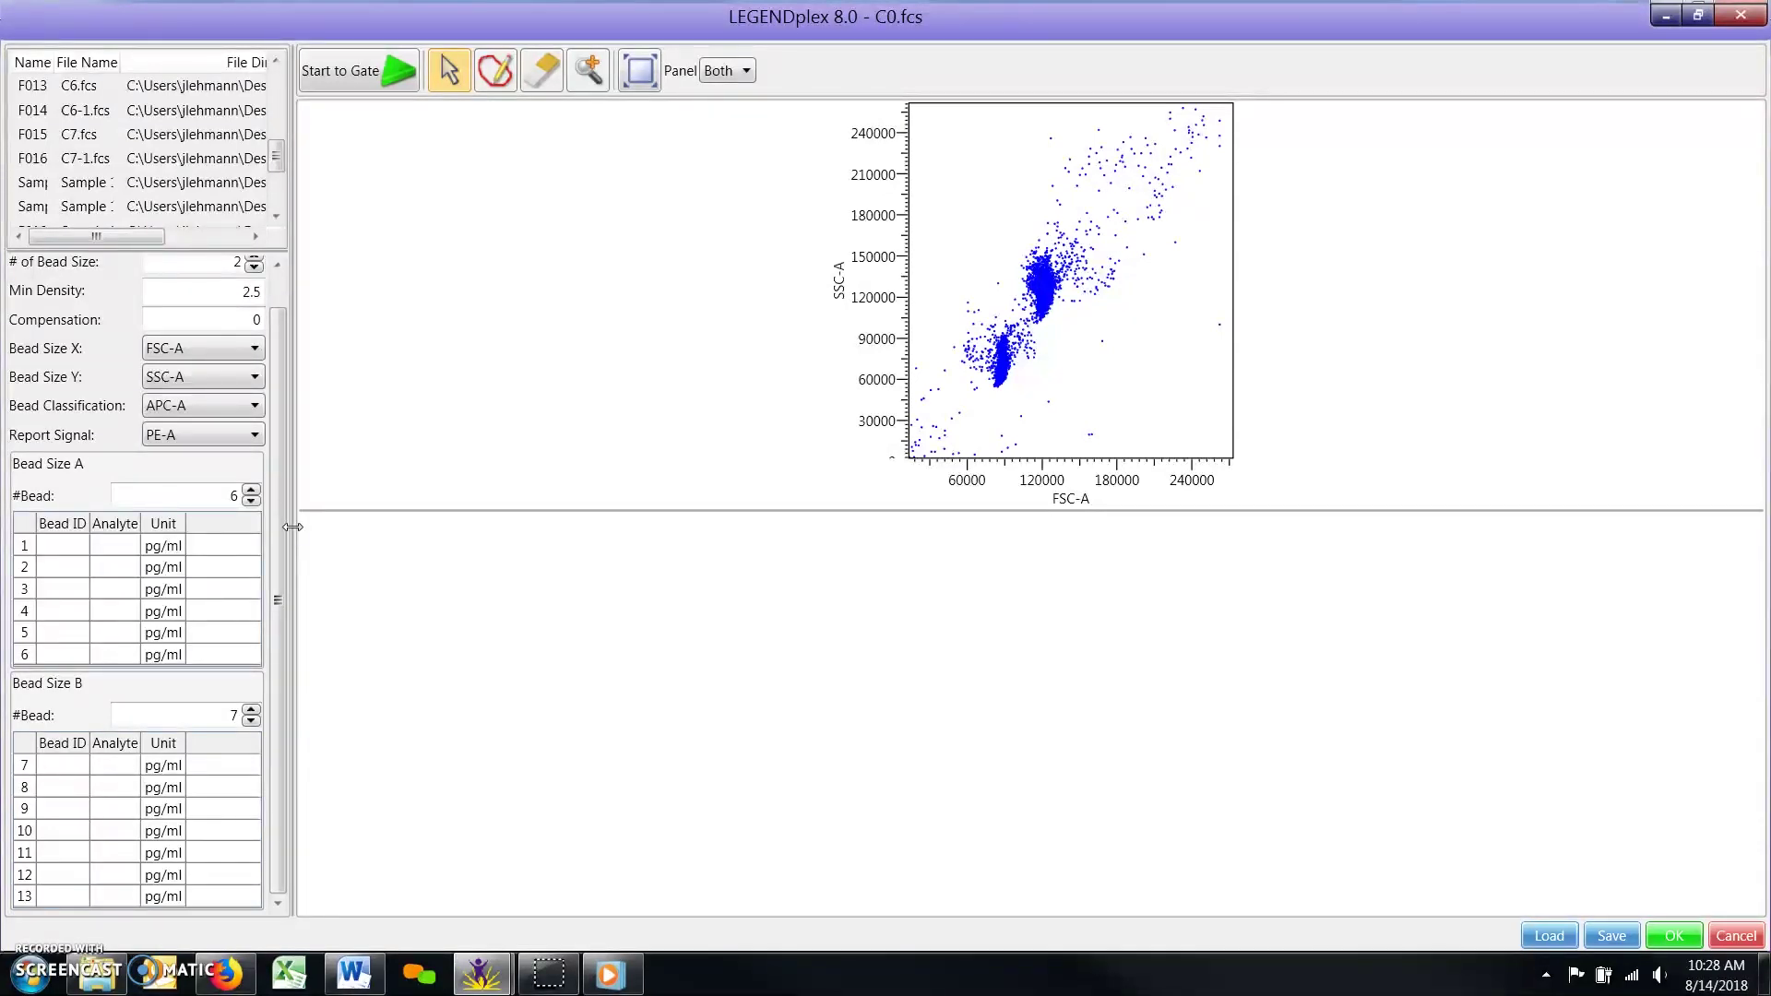
{"action": "double_click", "coordinate": [215, 494]}
{"action": "double_click", "coordinate": [222, 713]}
Enter Bead IDs A4, A5, A6, A7, A8 and A10 for bead size A
{"action": "left_click", "coordinate": [64, 546]}
{"action": "left_click", "coordinate": [64, 546]}
{"action": "type", "text": "A4A5"}
{"action": "key", "text": "Return"}
{"action": "type", "text": "A6"}
{"action": "key", "text": "Return"}
{"action": "type", "text": "A7"}
{"action": "key", "text": "Return"}
{"action": "type", "text": "A8"}
{"action": "key", "text": "Return"}
{"action": "type", "text": "A10"}
Enter Bead IDs B2 through B7 and B9 for bead size B, then save the gate protocol
{"action": "left_click", "coordinate": [73, 764]}
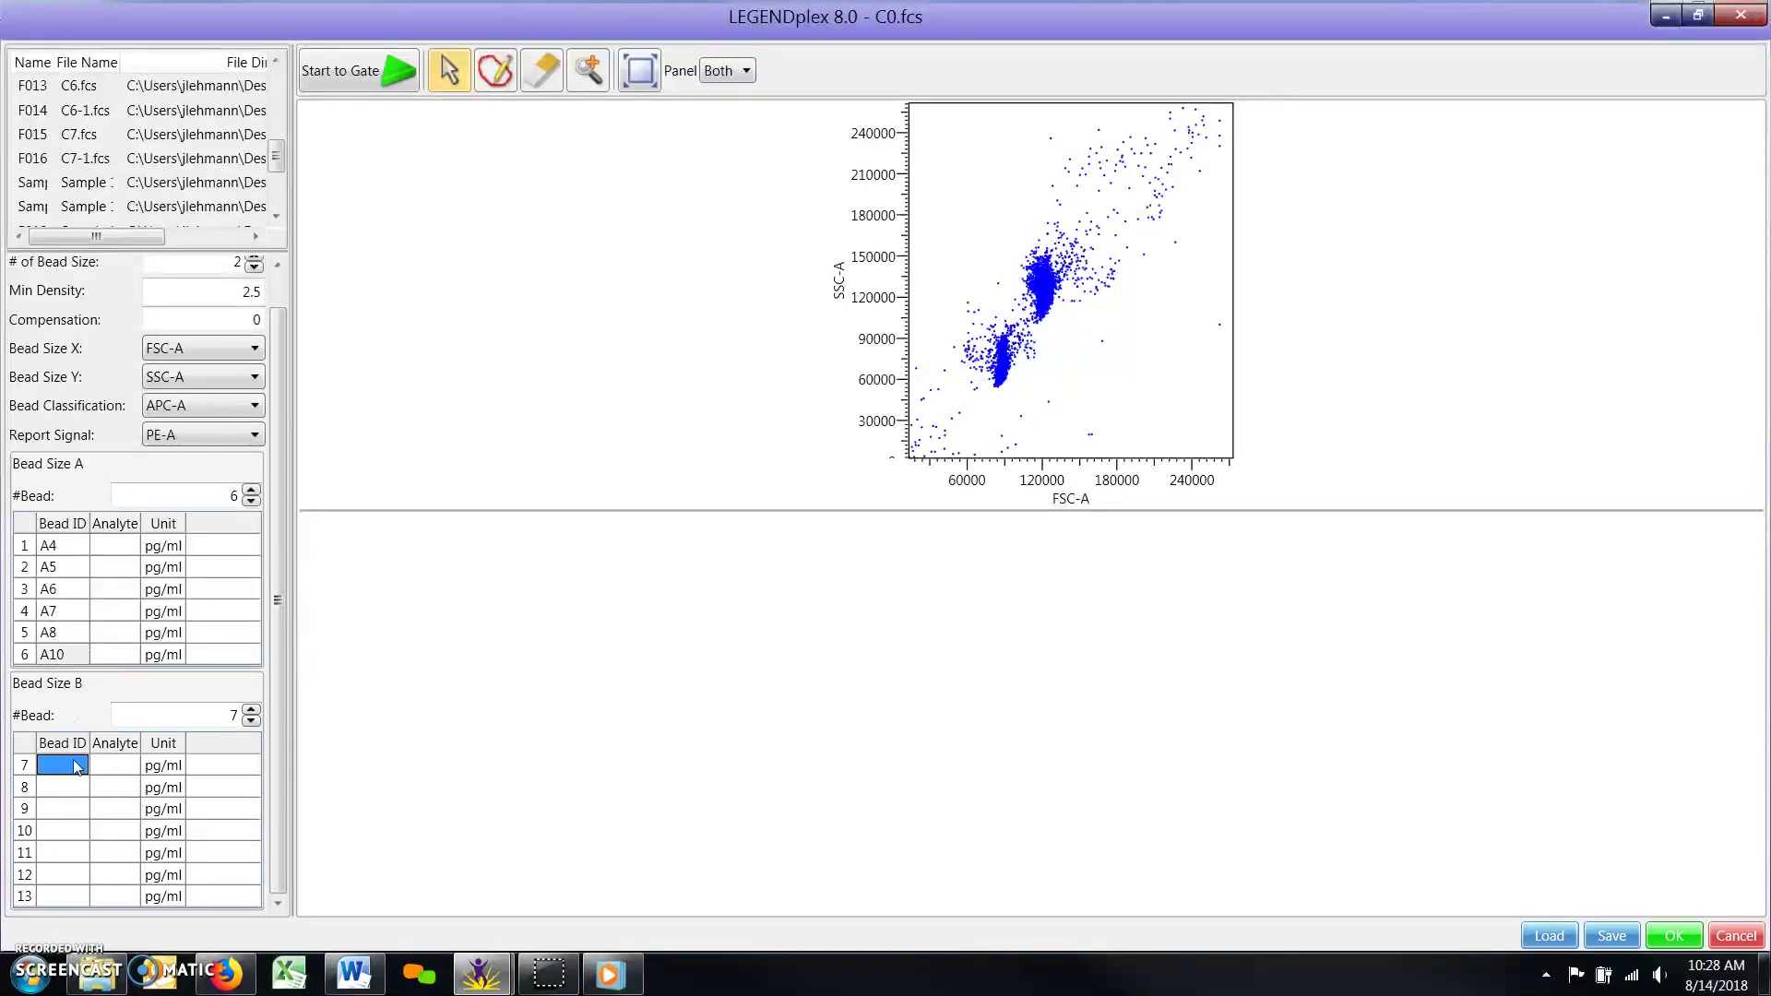
{"action": "left_click", "coordinate": [73, 764]}
{"action": "type", "text": "B2"}
{"action": "key", "text": "Return"}
{"action": "type", "text": "B3"}
{"action": "key", "text": "Return"}
{"action": "type", "text": "B4"}
{"action": "key", "text": "Return"}
{"action": "type", "text": "B5"}
{"action": "key", "text": "Return"}
{"action": "type", "text": "B6"}
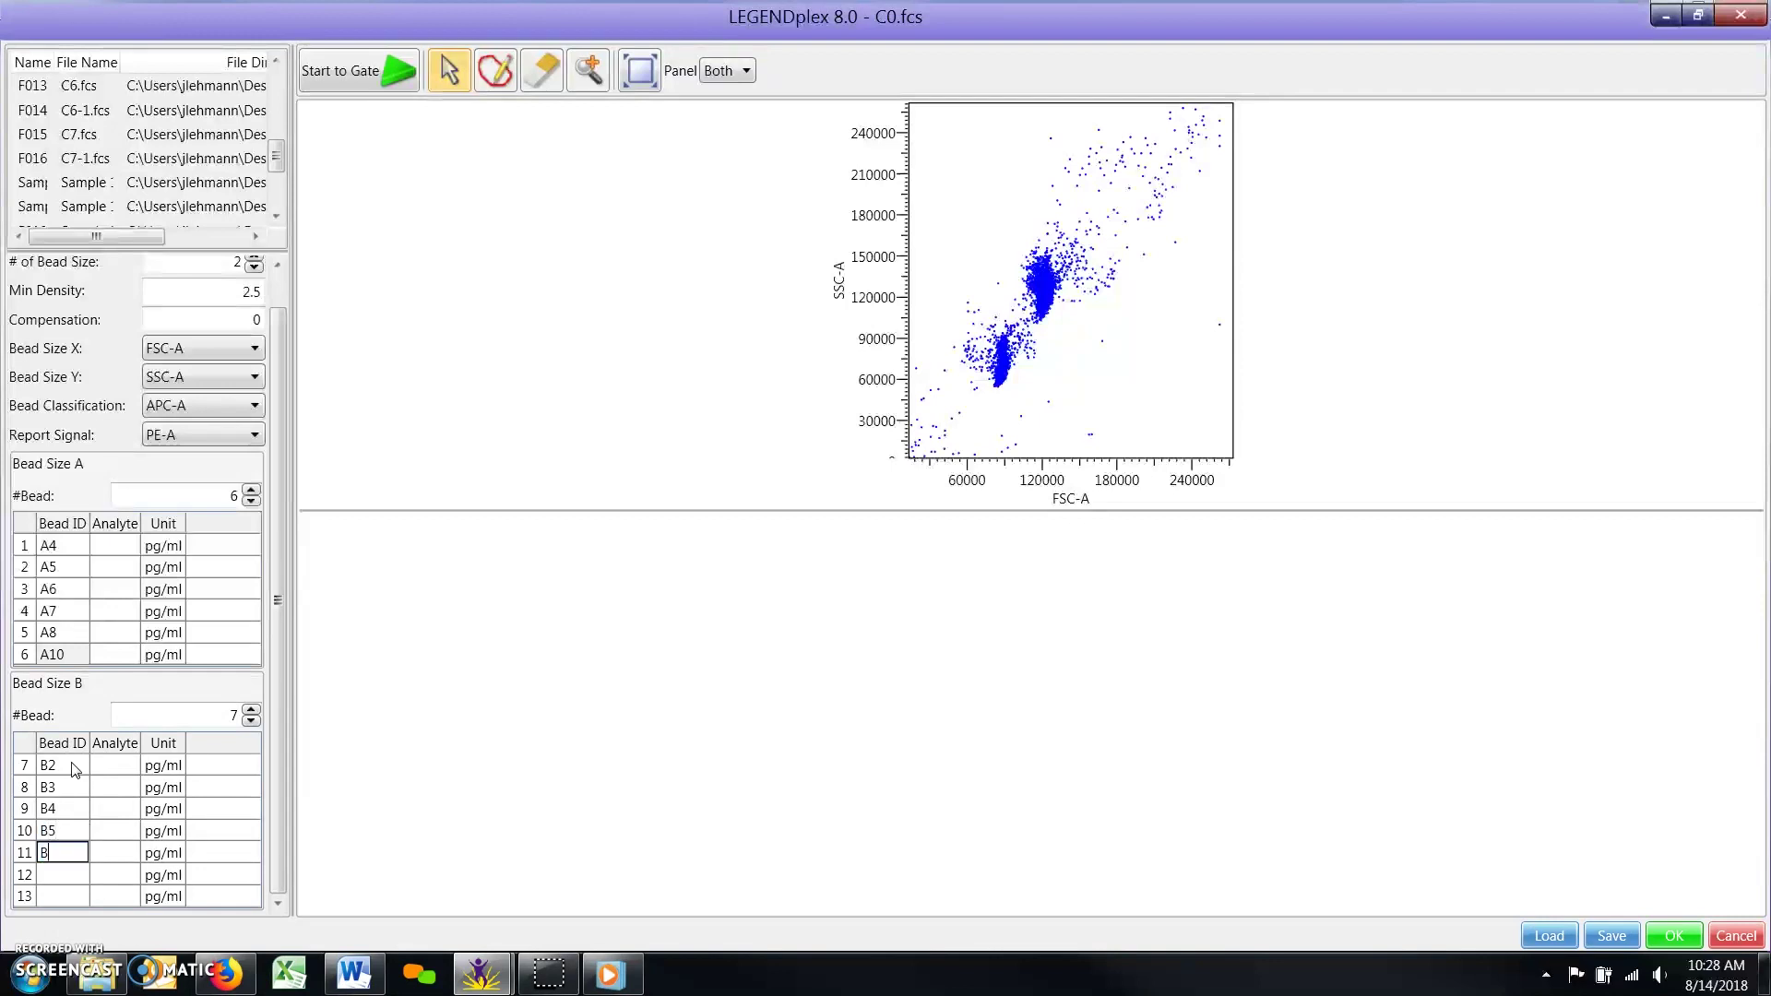
{"action": "key", "text": "Return"}
{"action": "type", "text": "B7"}
{"action": "key", "text": "Return"}
{"action": "type", "text": "B9"}
{"action": "key", "text": "Return"}
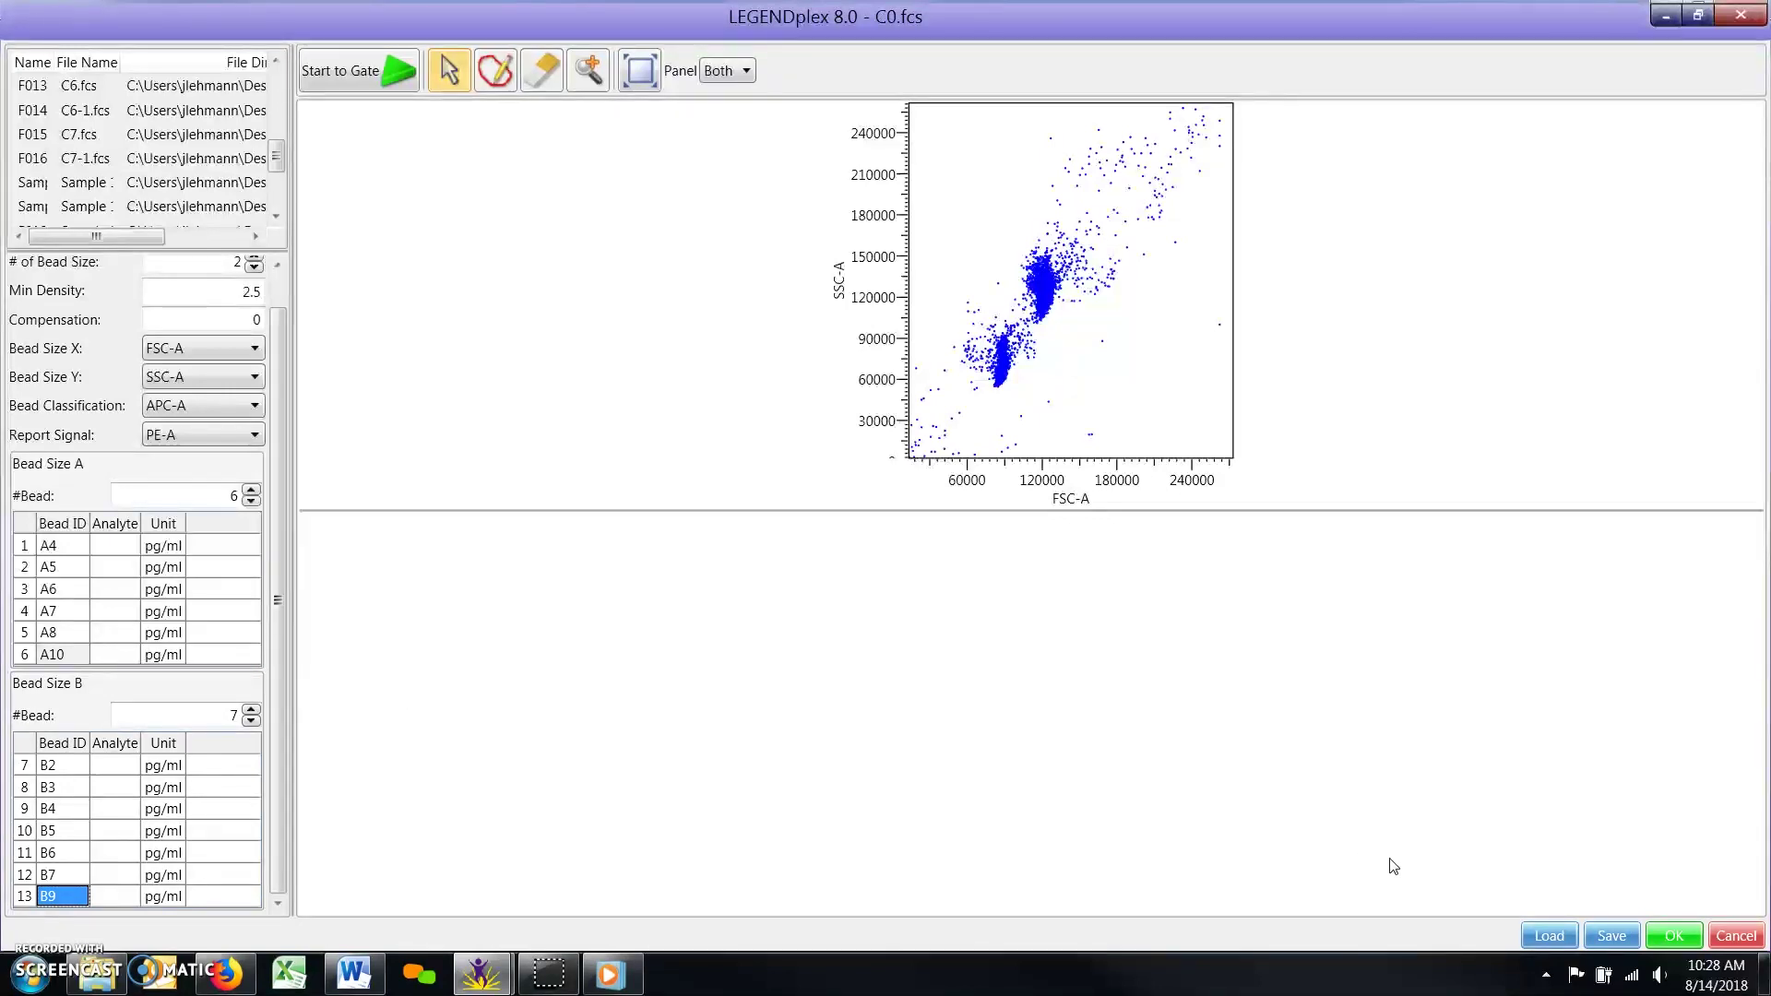
{"action": "left_click", "coordinate": [1611, 936]}
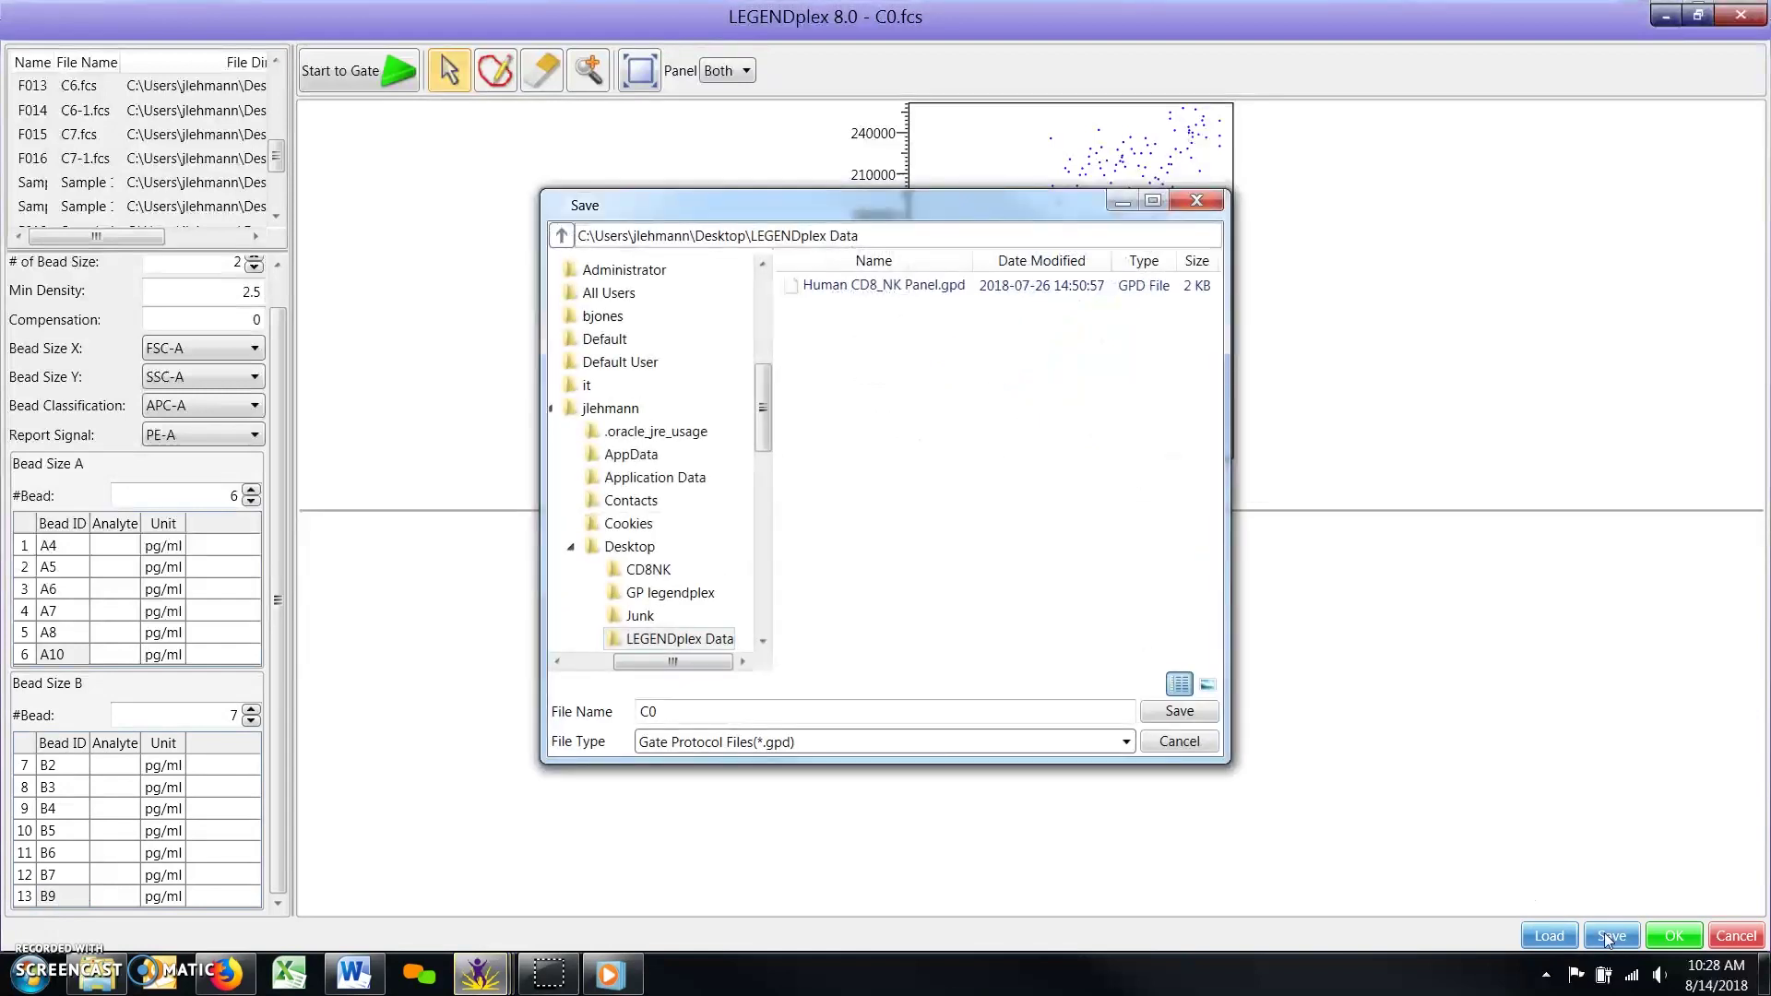
Save the gate protocol under the name 'Gating protocol'
{"action": "left_click", "coordinate": [704, 709]}
{"action": "double_click", "coordinate": [704, 710]}
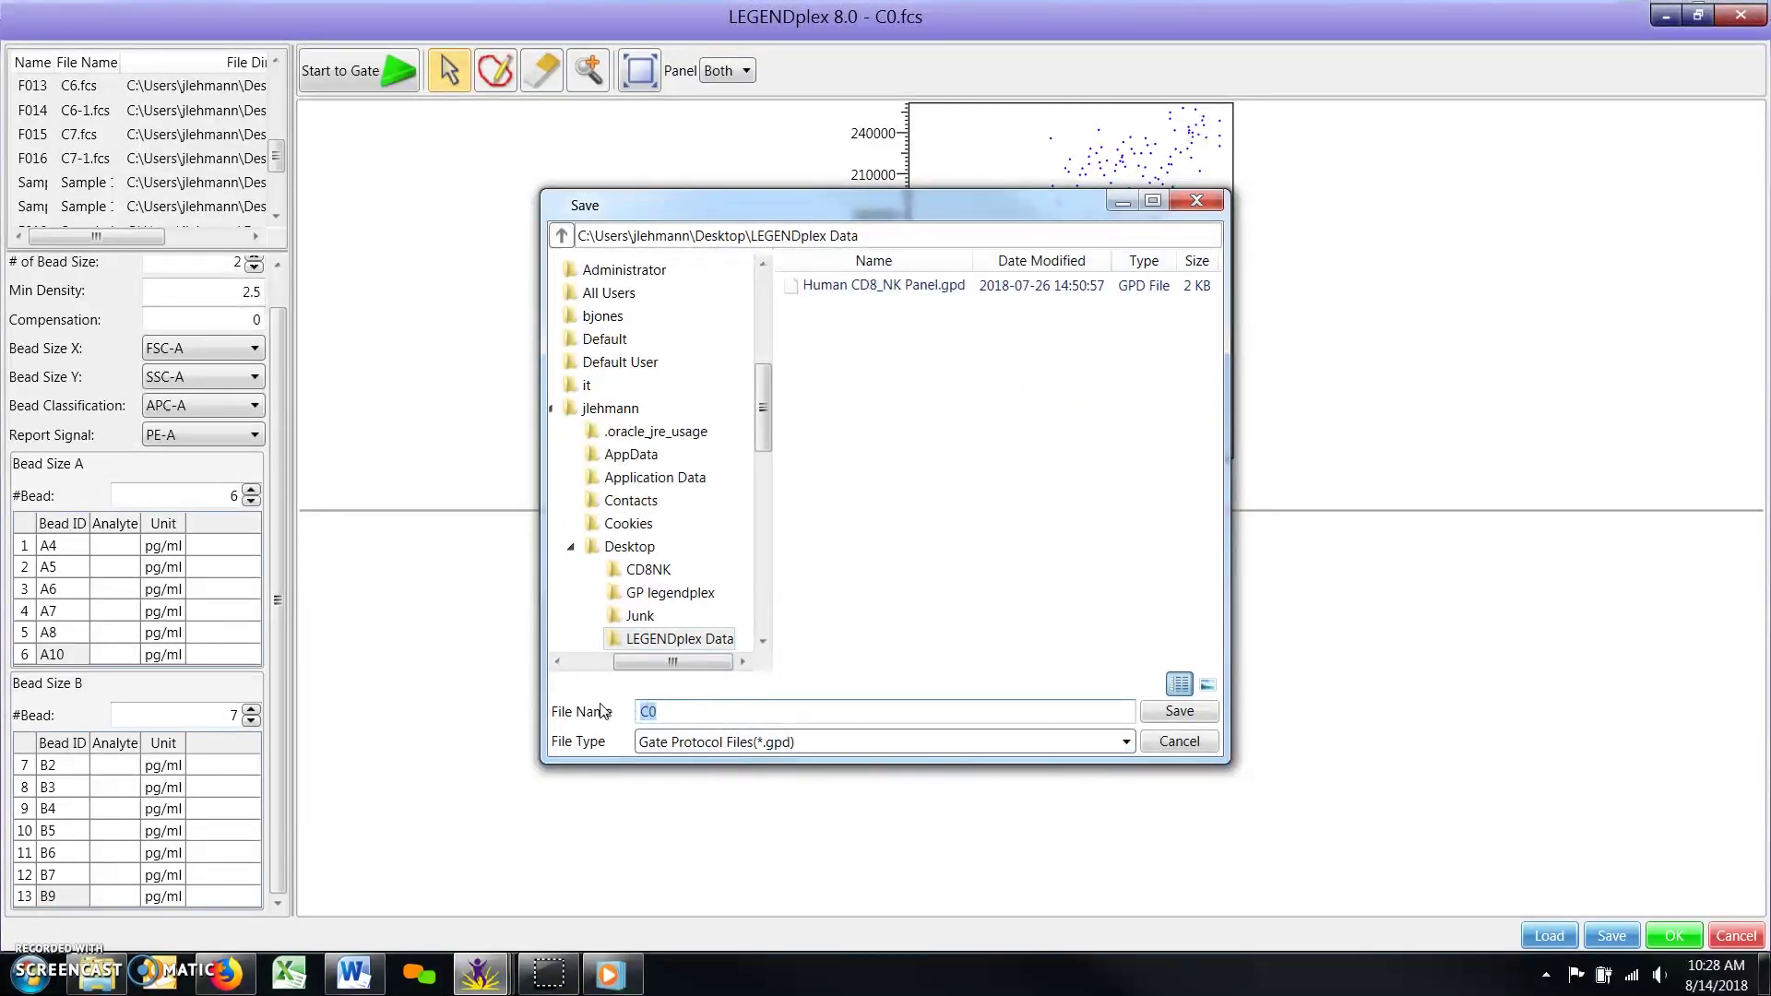
{"action": "type", "text": "Gating protocol"}
{"action": "left_click", "coordinate": [1180, 718]}
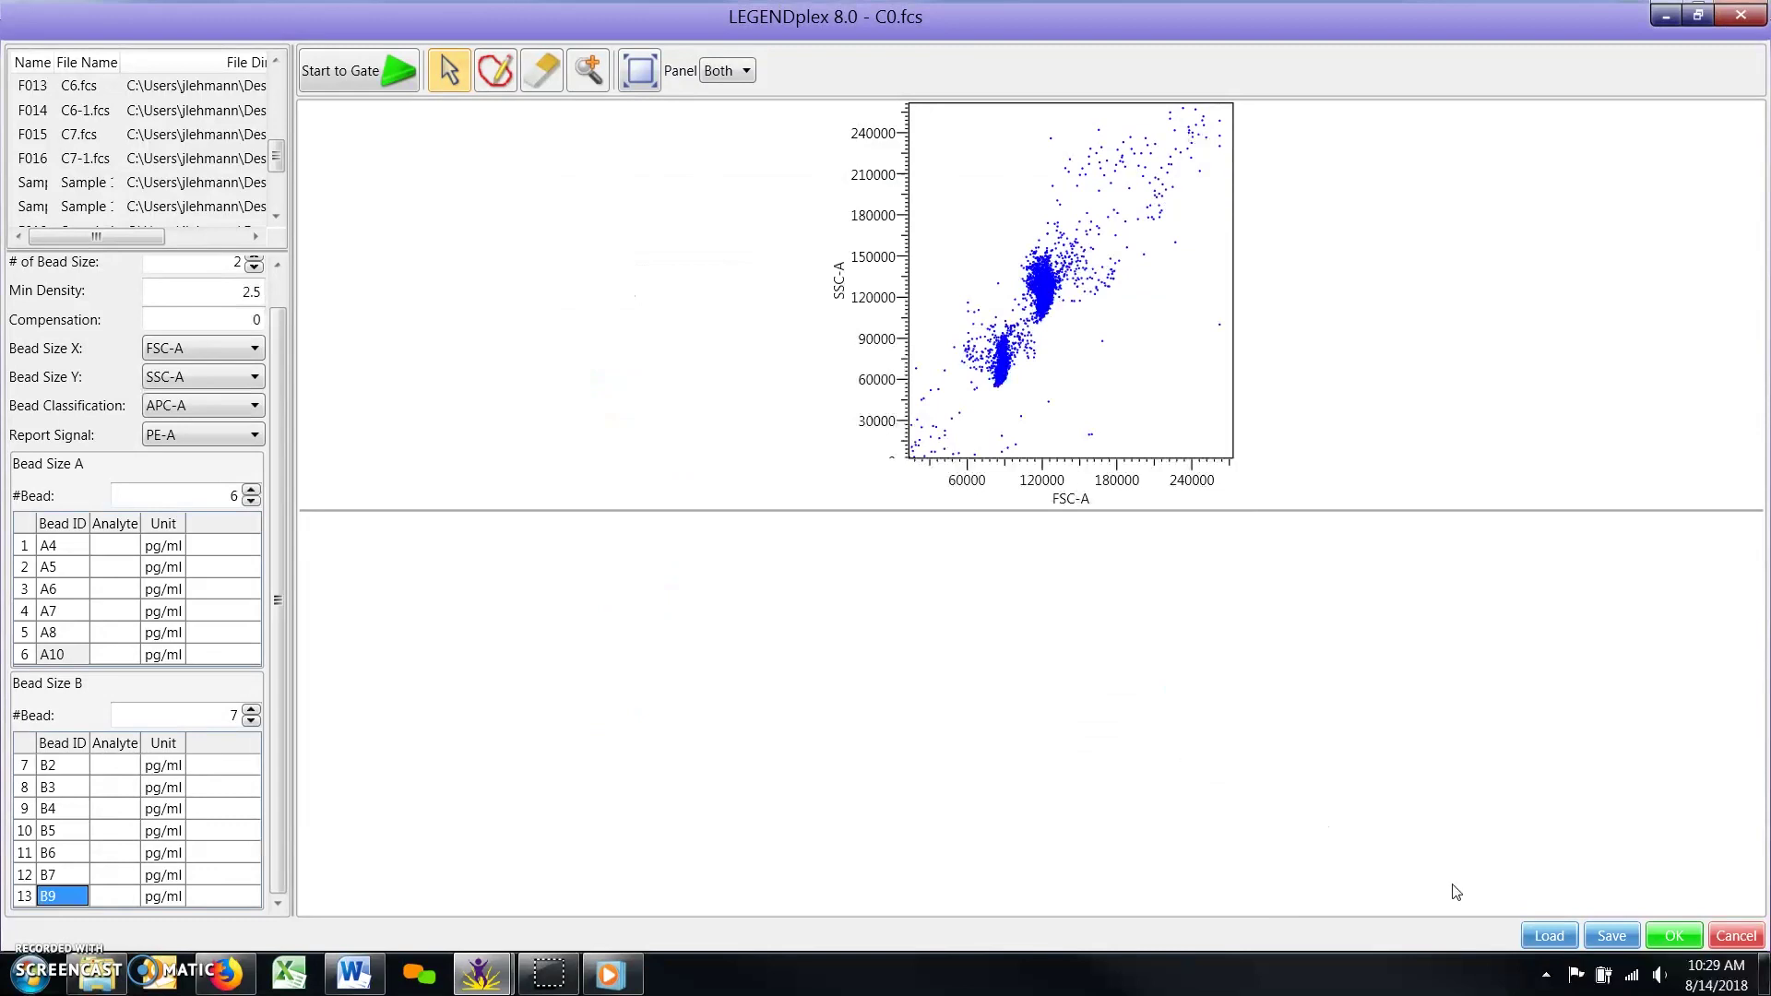
Load the Human CD8_NK Panel.gpd gate protocol
{"action": "left_click", "coordinate": [1546, 932]}
{"action": "left_click", "coordinate": [871, 285]}
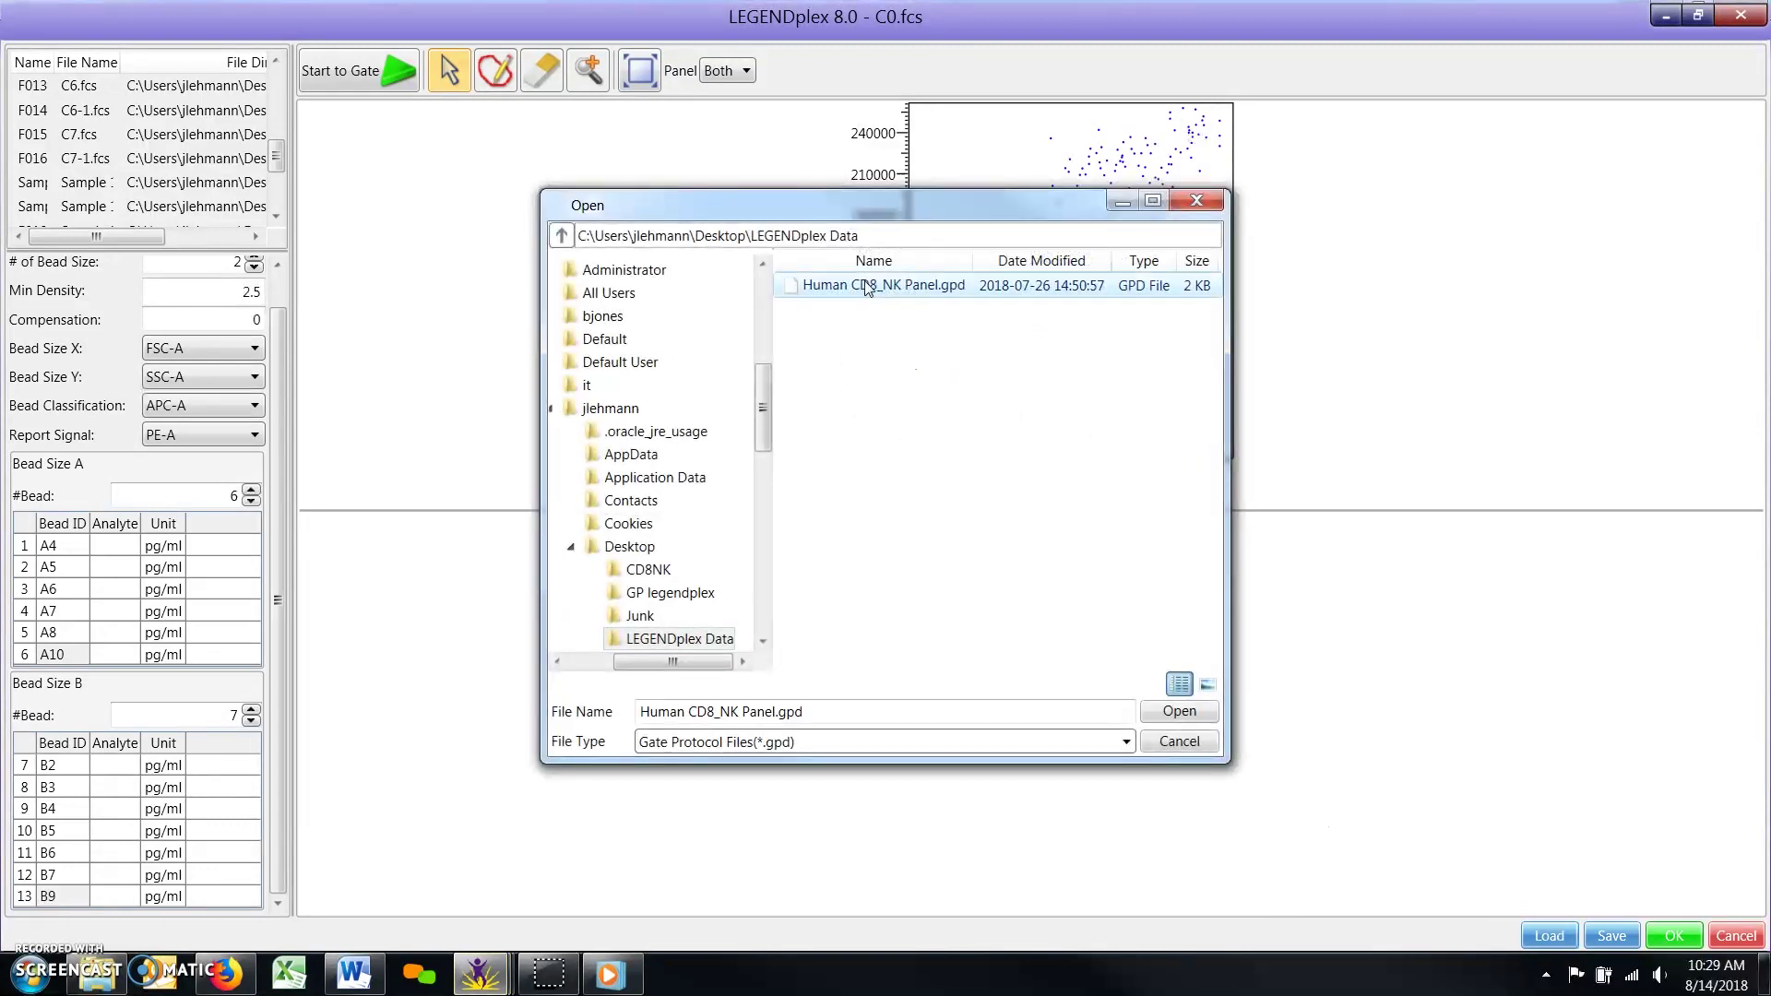
{"action": "left_click", "coordinate": [1178, 711]}
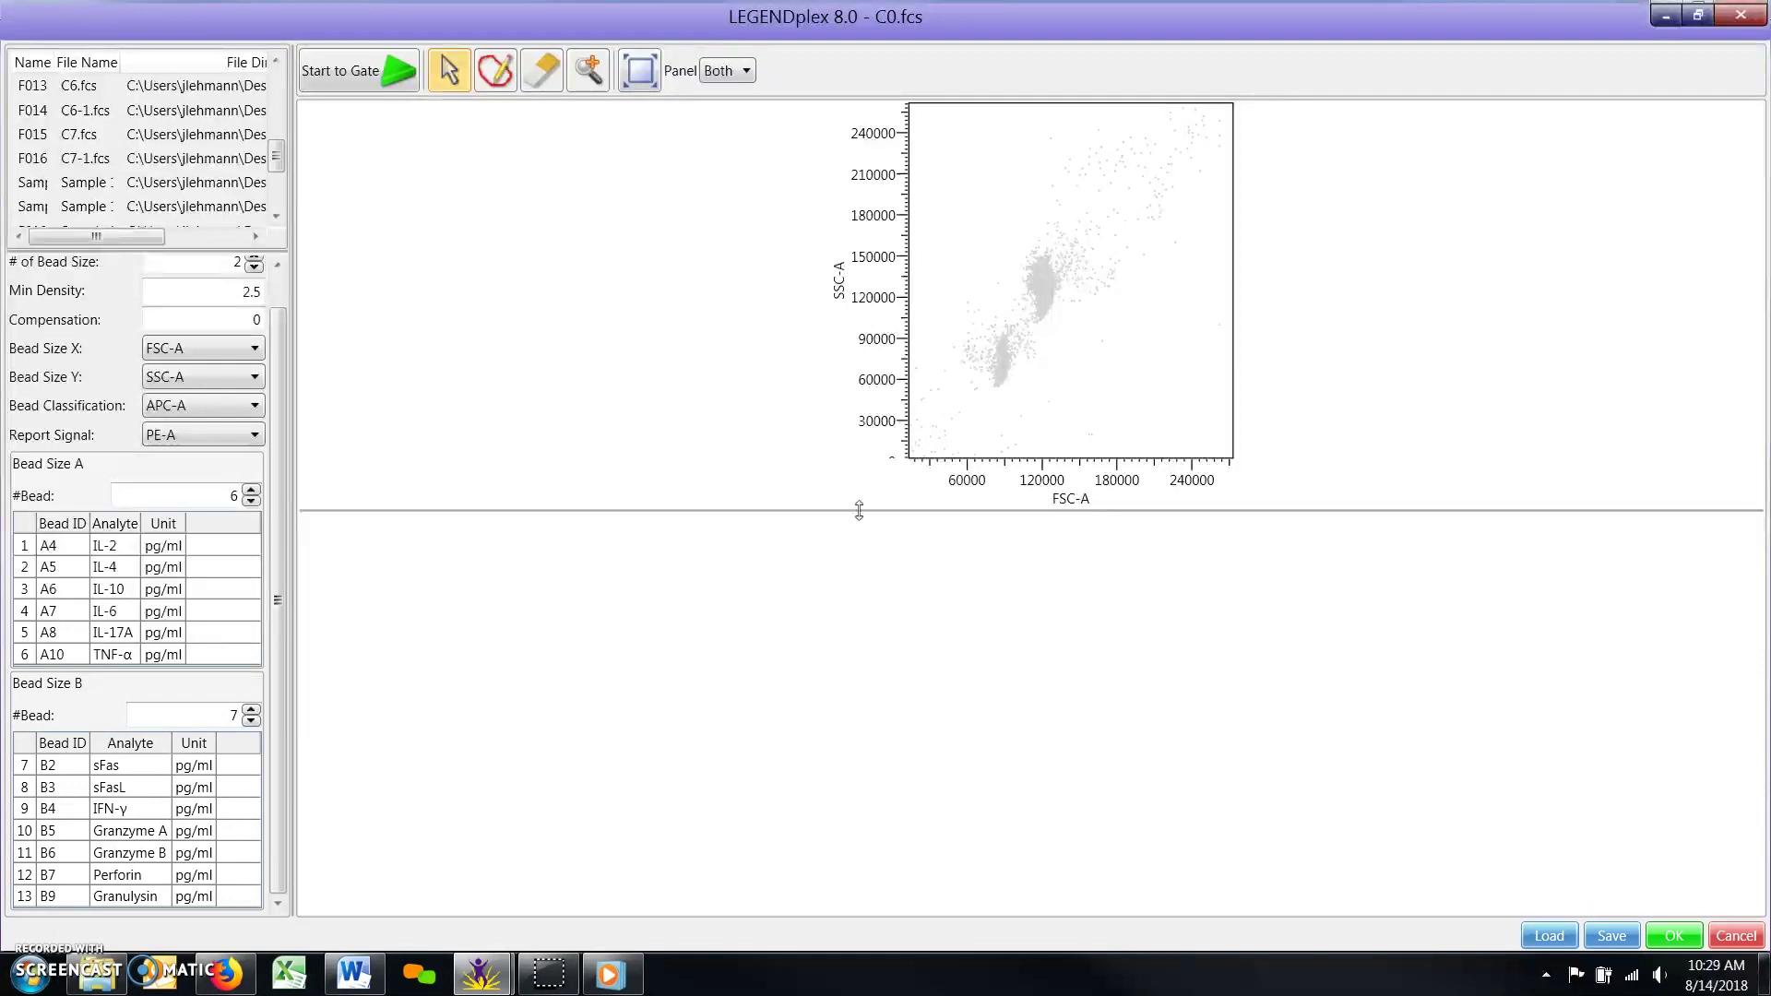
Scroll the file list to the top and select F002 C0-1.fcs
{"action": "left_click_drag", "start_coordinate": [274, 157], "coordinate": [274, 85]}
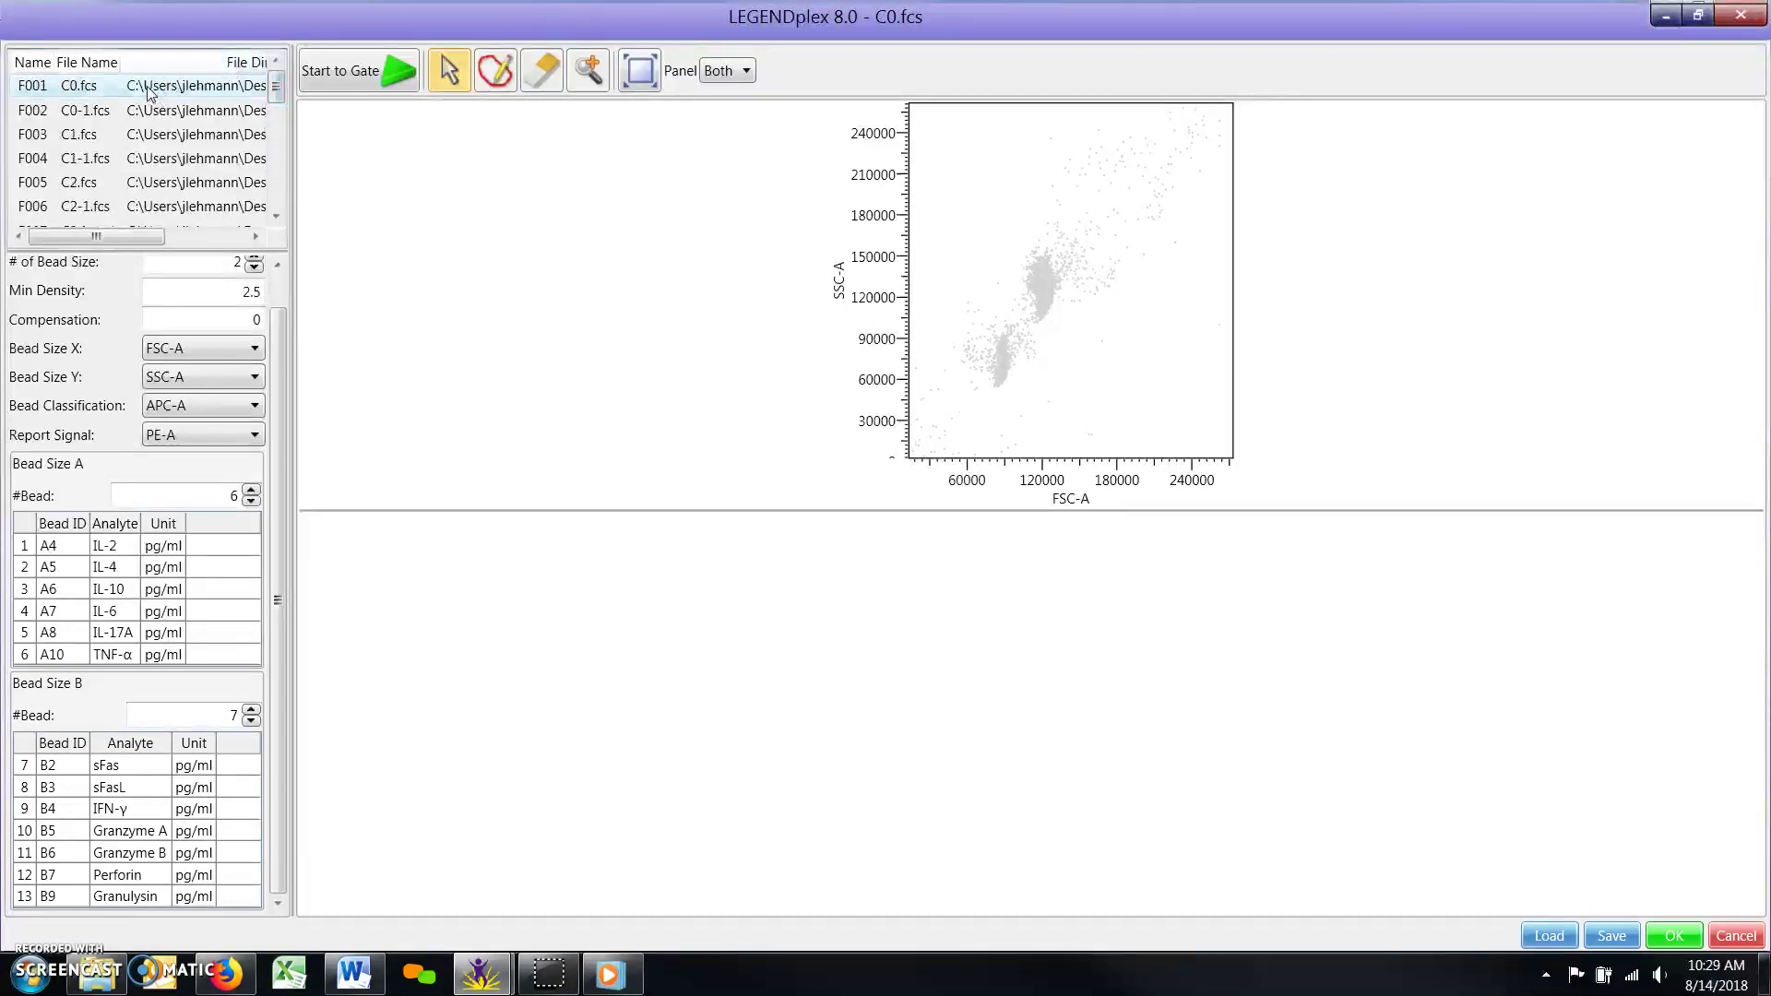
{"action": "left_click", "coordinate": [153, 109]}
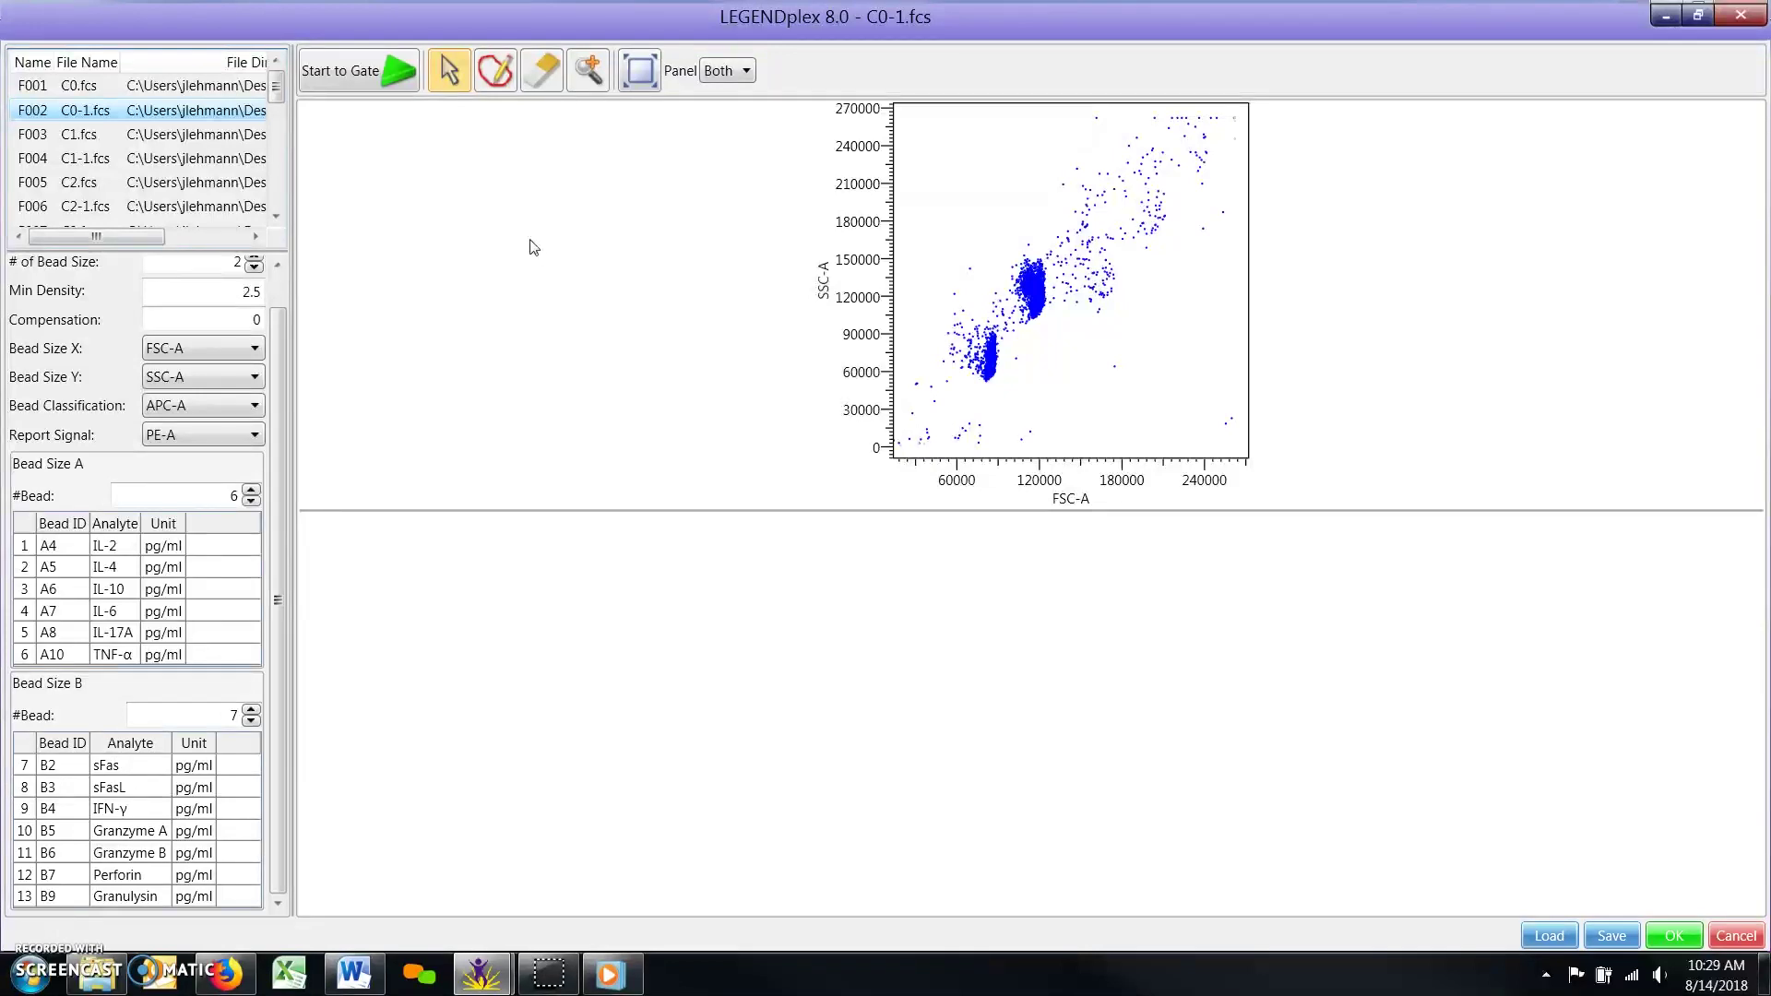
Draw freehand gates around the lower (Bead Size A) and upper (Bead Size B) FSC/SSC clusters
{"action": "left_click", "coordinate": [500, 77]}
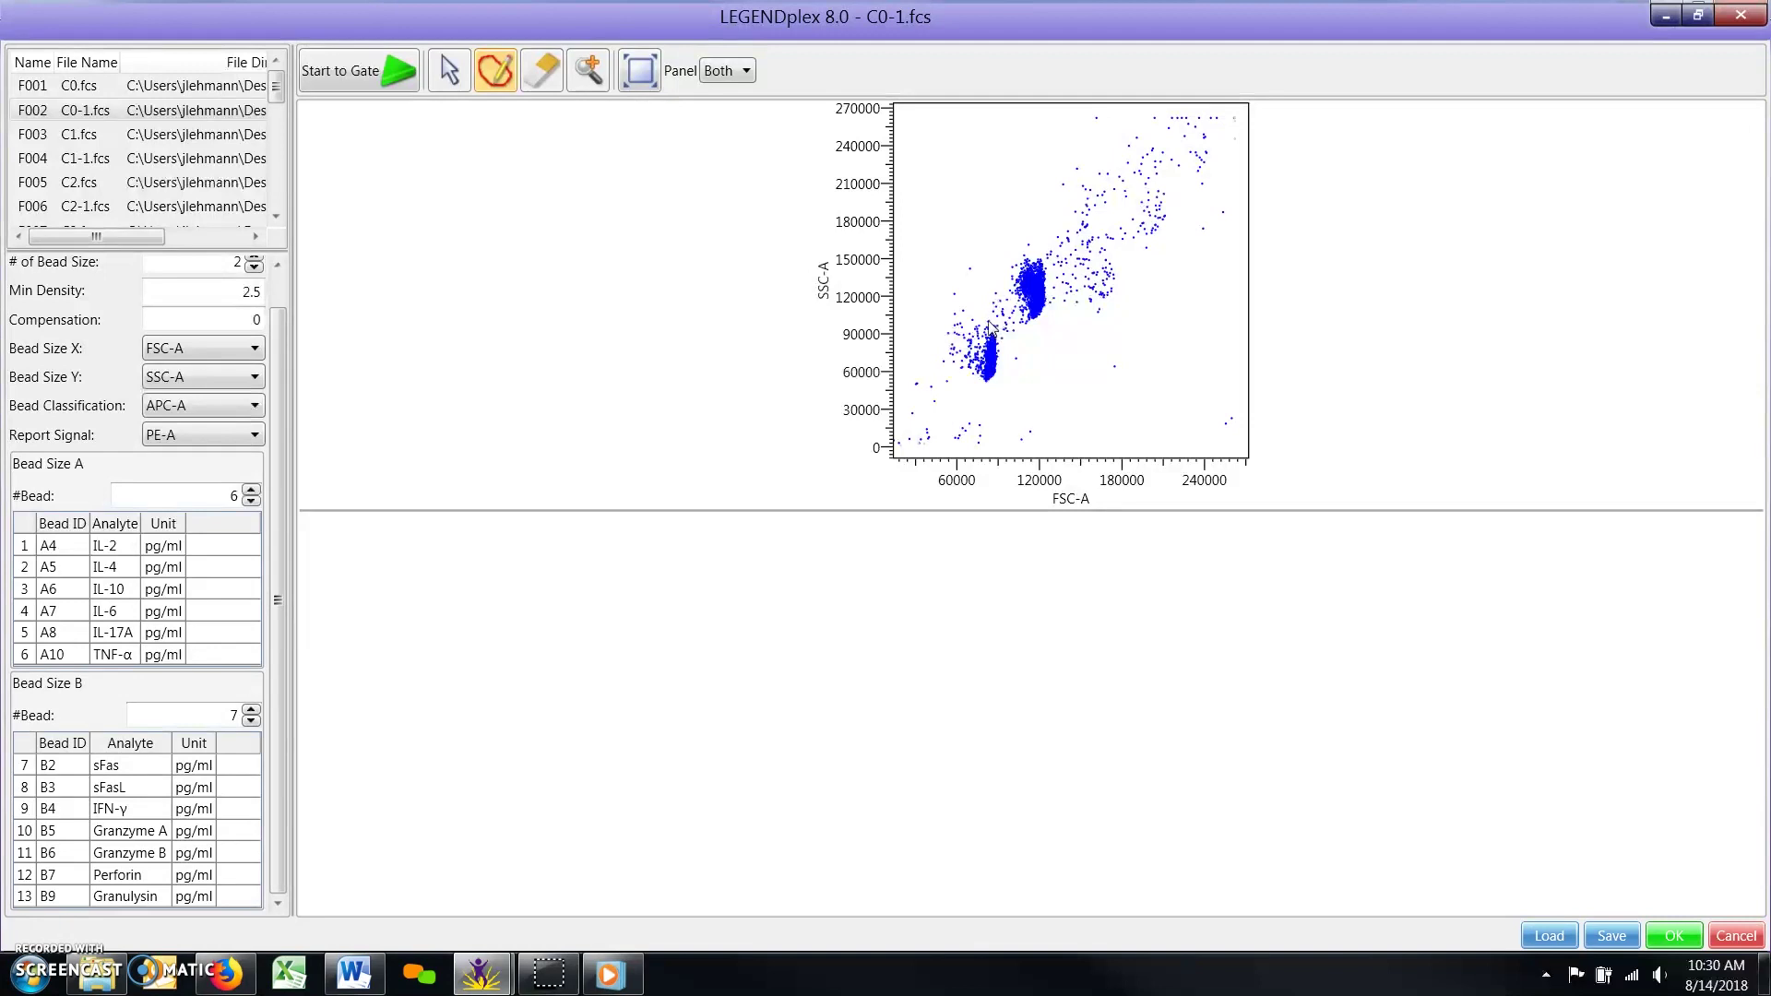
{"action": "mouse_move", "coordinate": [983, 323]}
{"action": "left_mouse_down"}
{"action": "mouse_move", "coordinate": [968, 382]}
{"action": "mouse_move", "coordinate": [986, 389]}
{"action": "mouse_move", "coordinate": [1009, 360]}
{"action": "mouse_move", "coordinate": [987, 325]}
{"action": "left_mouse_up"}
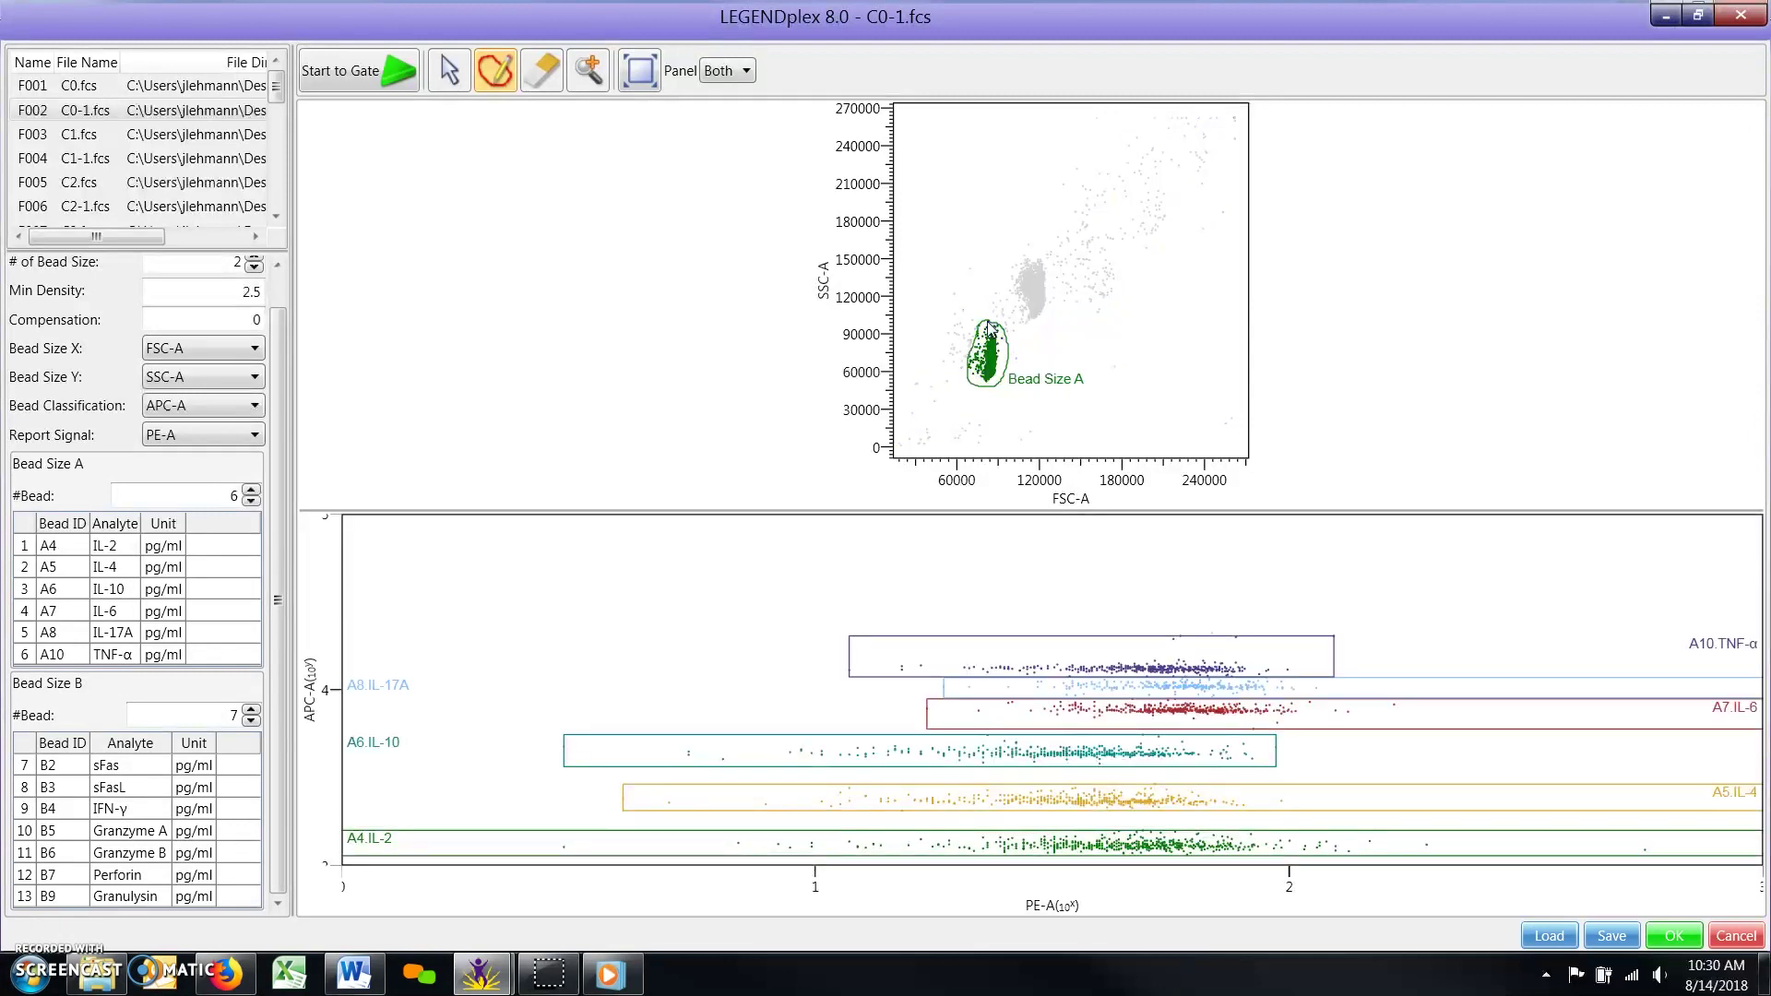
{"action": "mouse_move", "coordinate": [1034, 247]}
{"action": "left_mouse_down"}
{"action": "mouse_move", "coordinate": [1011, 305]}
{"action": "mouse_move", "coordinate": [1047, 323]}
{"action": "mouse_move", "coordinate": [1058, 284]}
{"action": "mouse_move", "coordinate": [1030, 255]}
{"action": "left_mouse_up"}
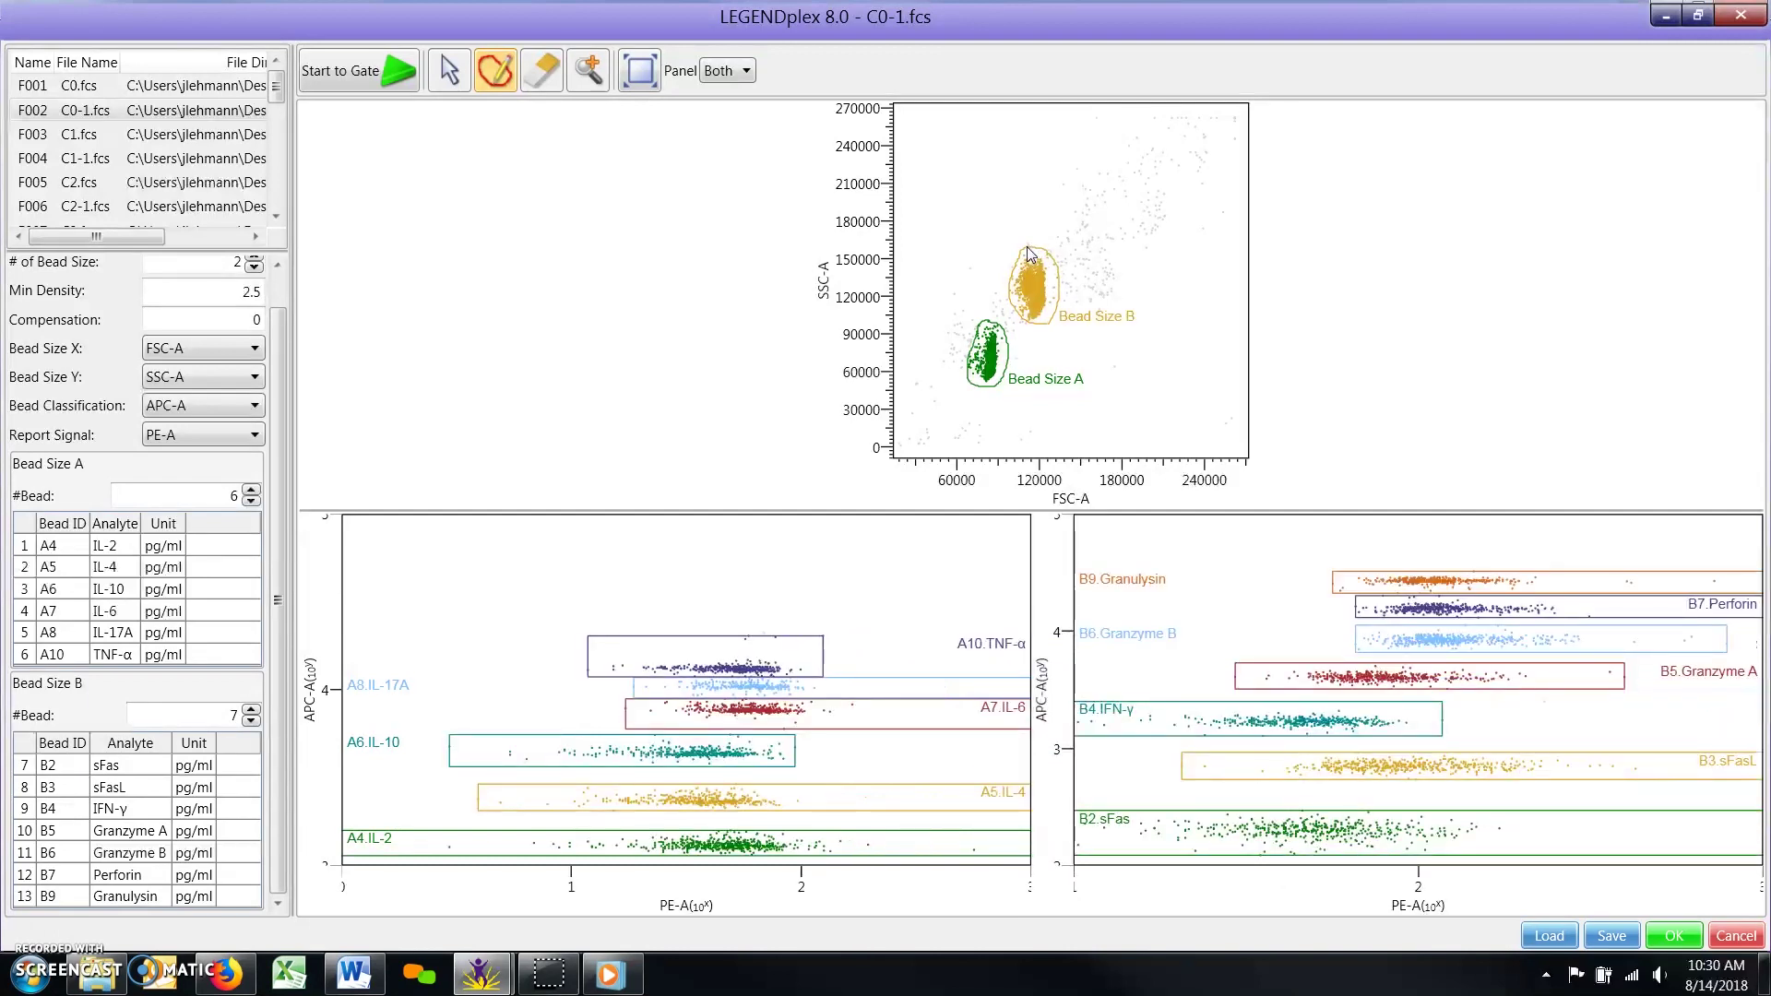
Zoom in on the bead clusters, reset the plot, then redraw the lower and upper cluster gates
{"action": "left_click", "coordinate": [586, 73]}
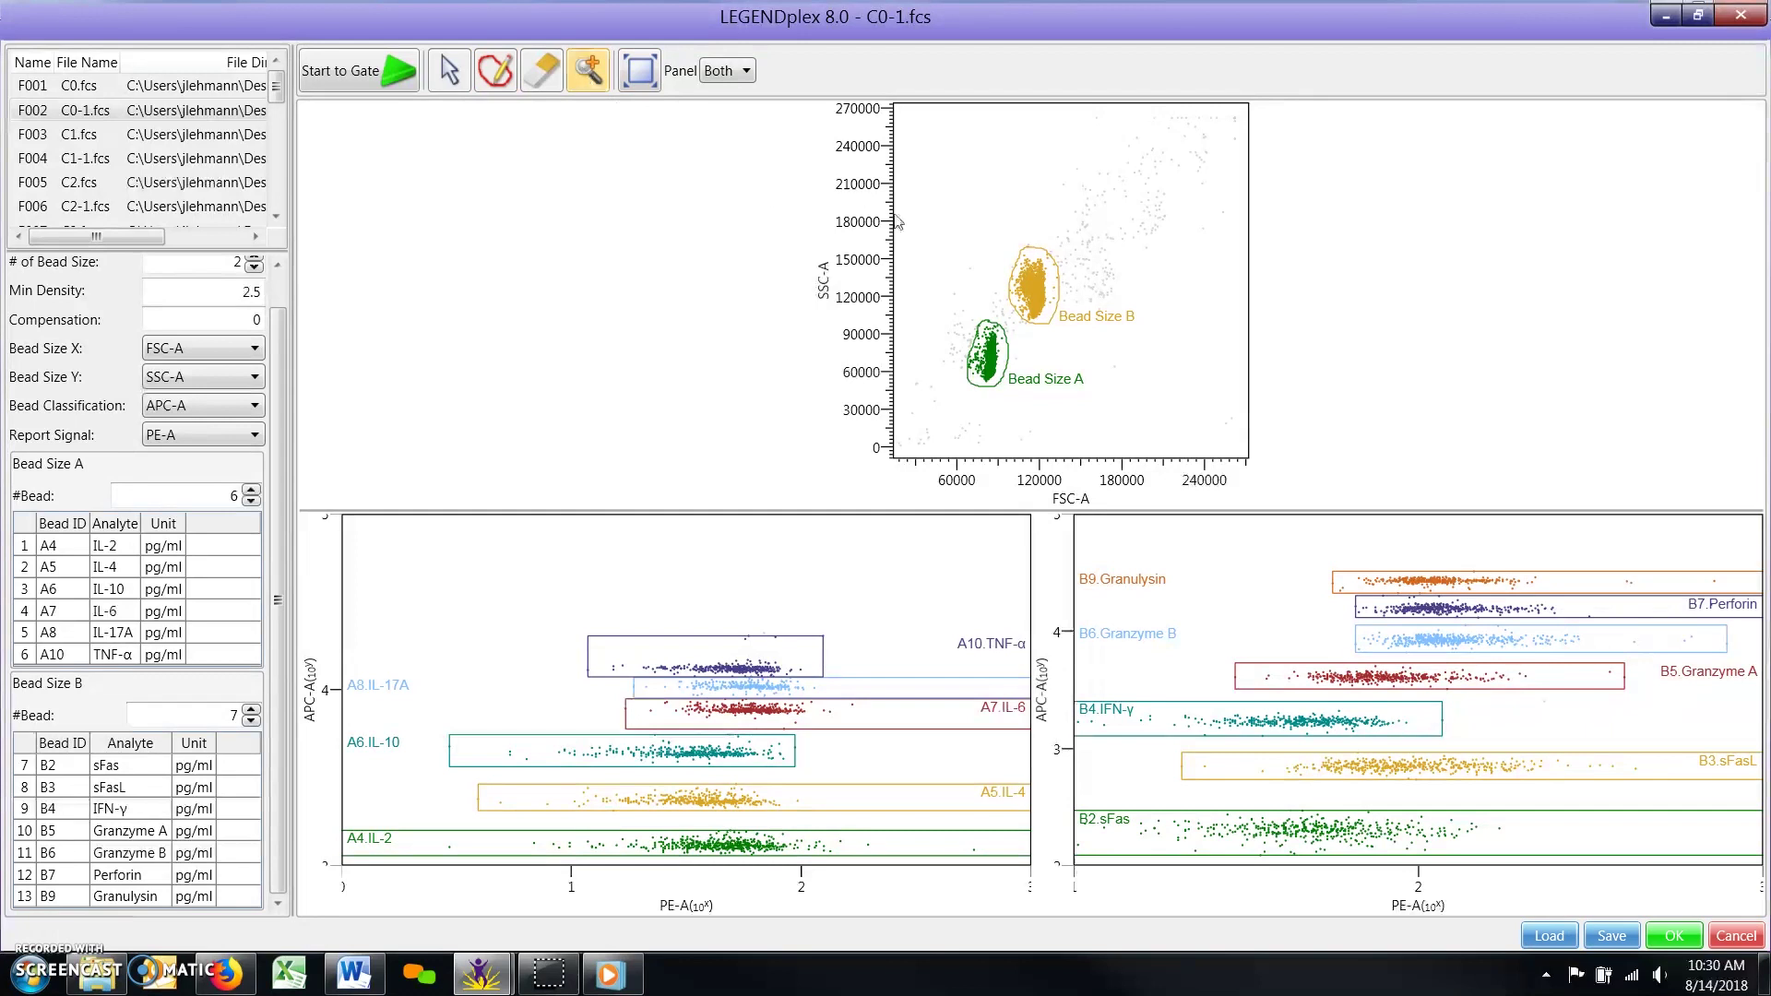
{"action": "left_click_drag", "start_coordinate": [921, 216], "coordinate": [1141, 412]}
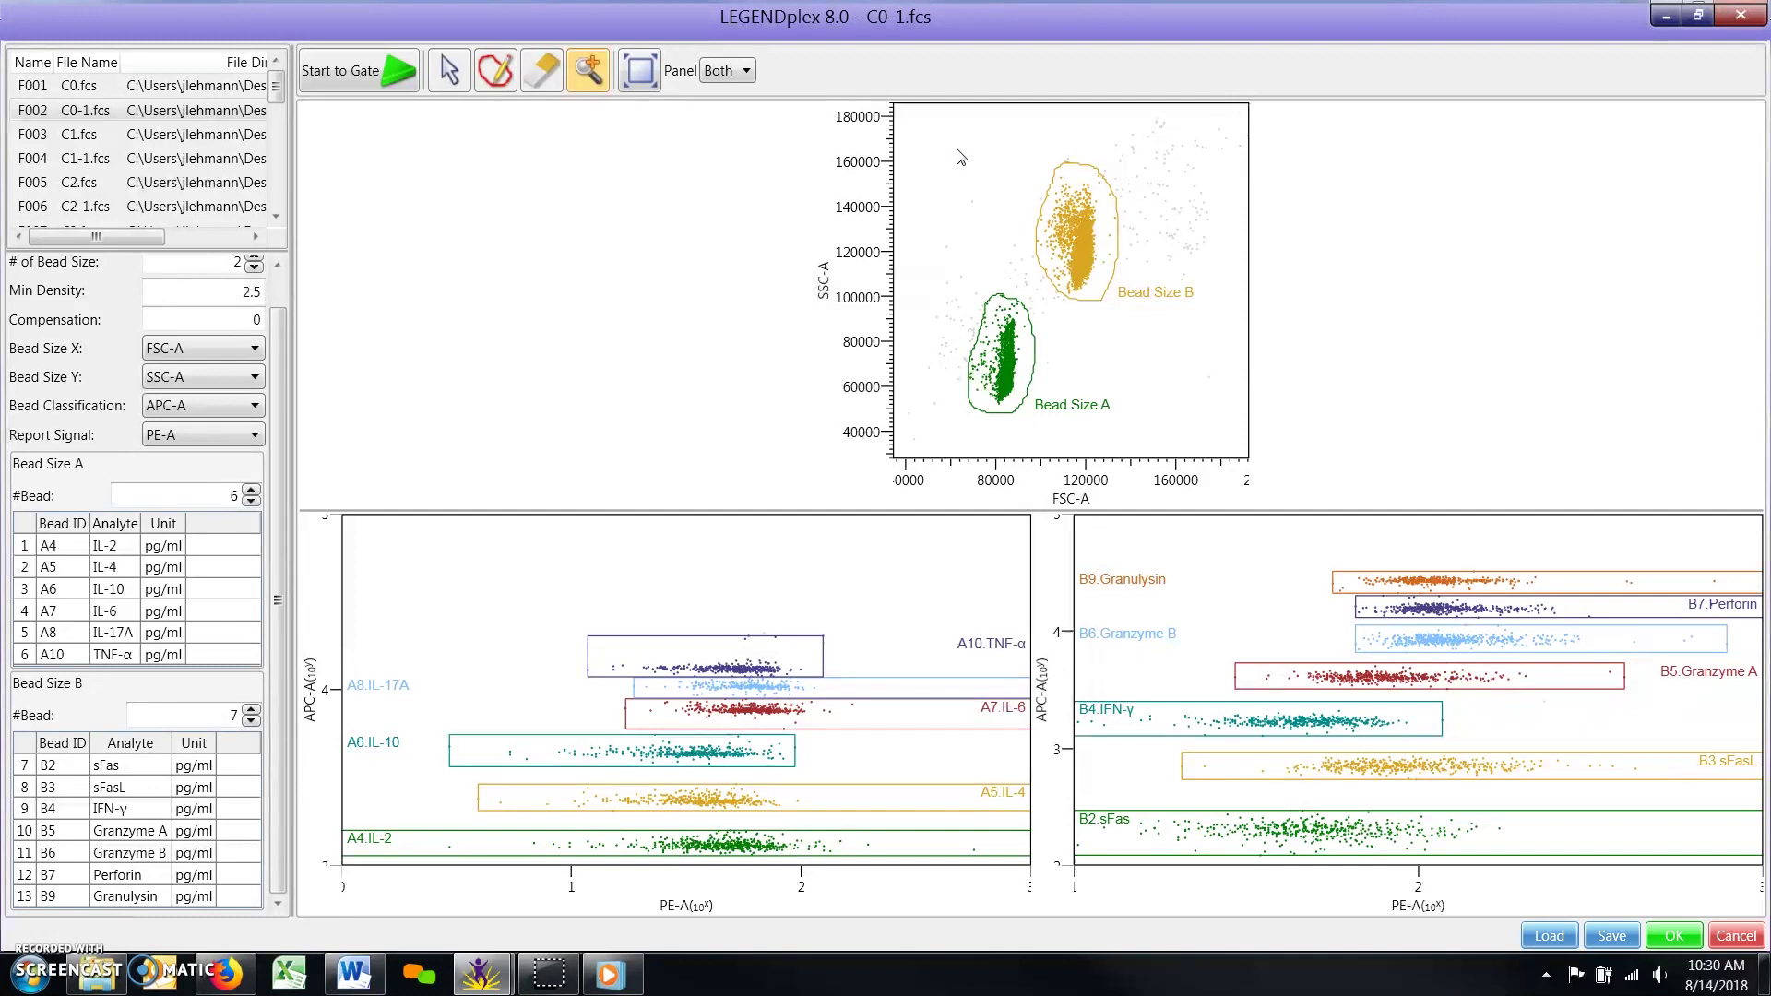
{"action": "left_click", "coordinate": [640, 72]}
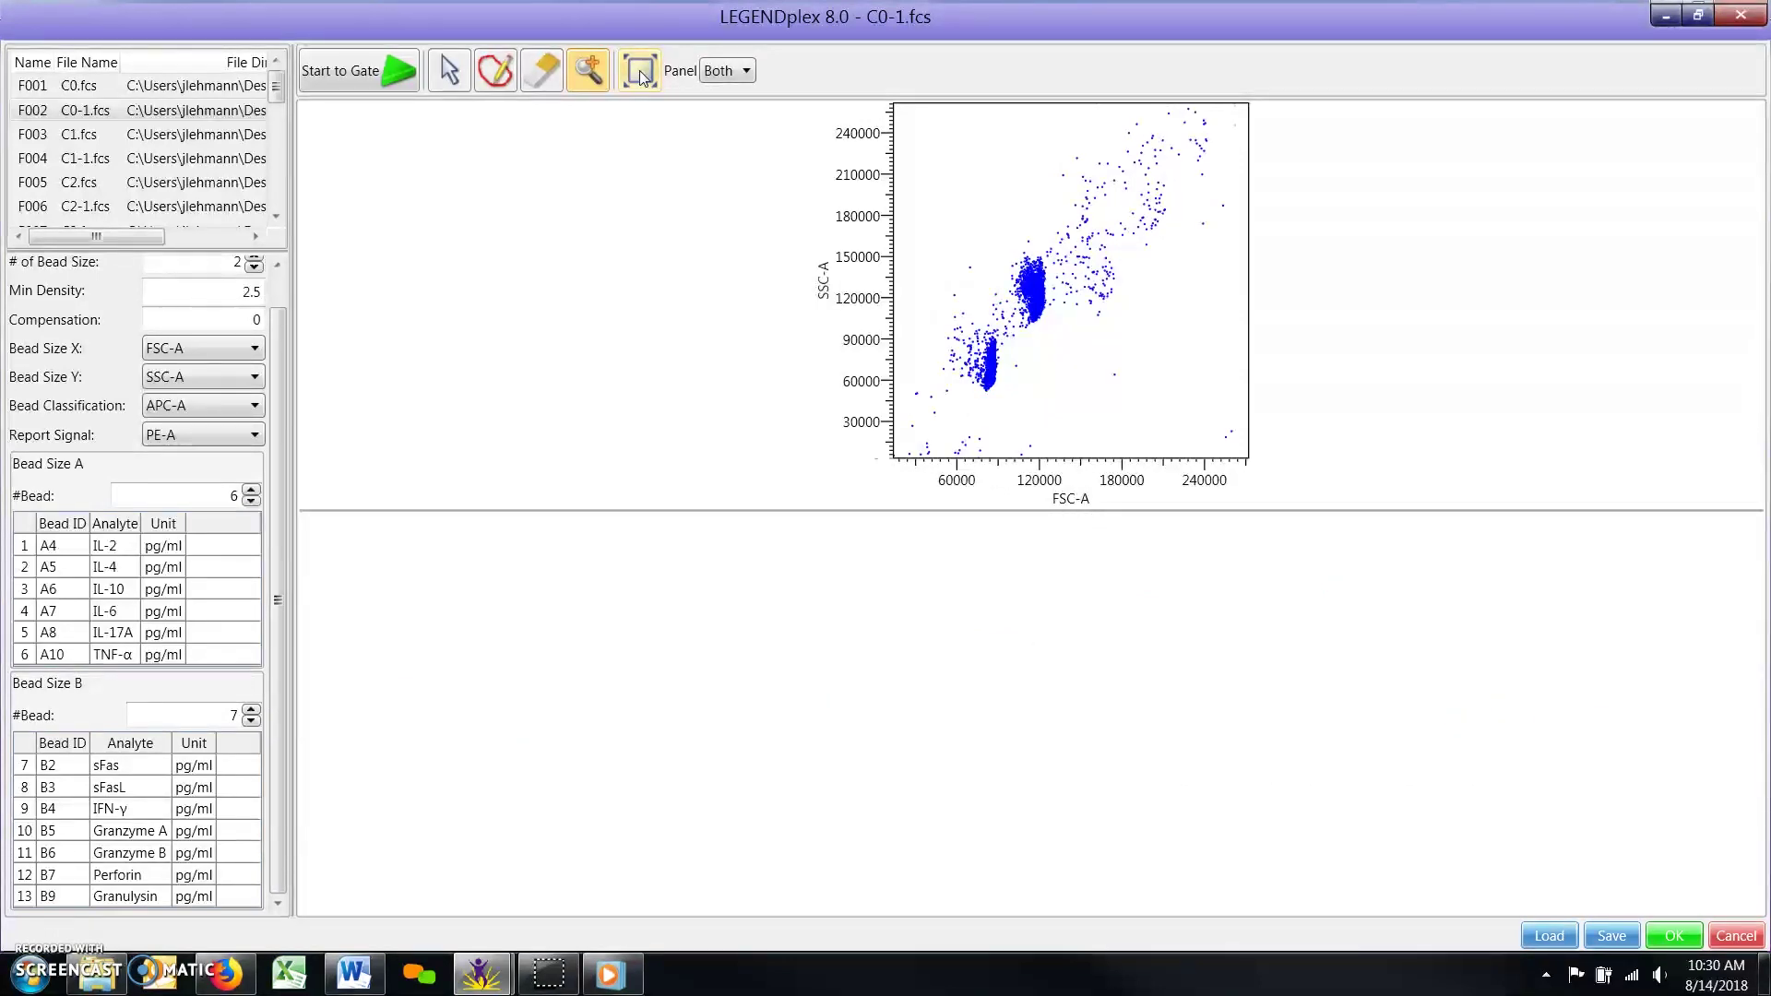
{"action": "left_click", "coordinate": [496, 71]}
{"action": "mouse_move", "coordinate": [983, 325]}
{"action": "left_mouse_down"}
{"action": "mouse_move", "coordinate": [973, 387]}
{"action": "mouse_move", "coordinate": [1001, 397]}
{"action": "mouse_move", "coordinate": [1007, 348]}
{"action": "mouse_move", "coordinate": [979, 327]}
{"action": "left_mouse_up"}
{"action": "mouse_move", "coordinate": [1024, 251]}
{"action": "left_mouse_down"}
{"action": "mouse_move", "coordinate": [1026, 325]}
{"action": "mouse_move", "coordinate": [1050, 323]}
{"action": "mouse_move", "coordinate": [1052, 279]}
{"action": "mouse_move", "coordinate": [1022, 258]}
{"action": "left_mouse_up"}
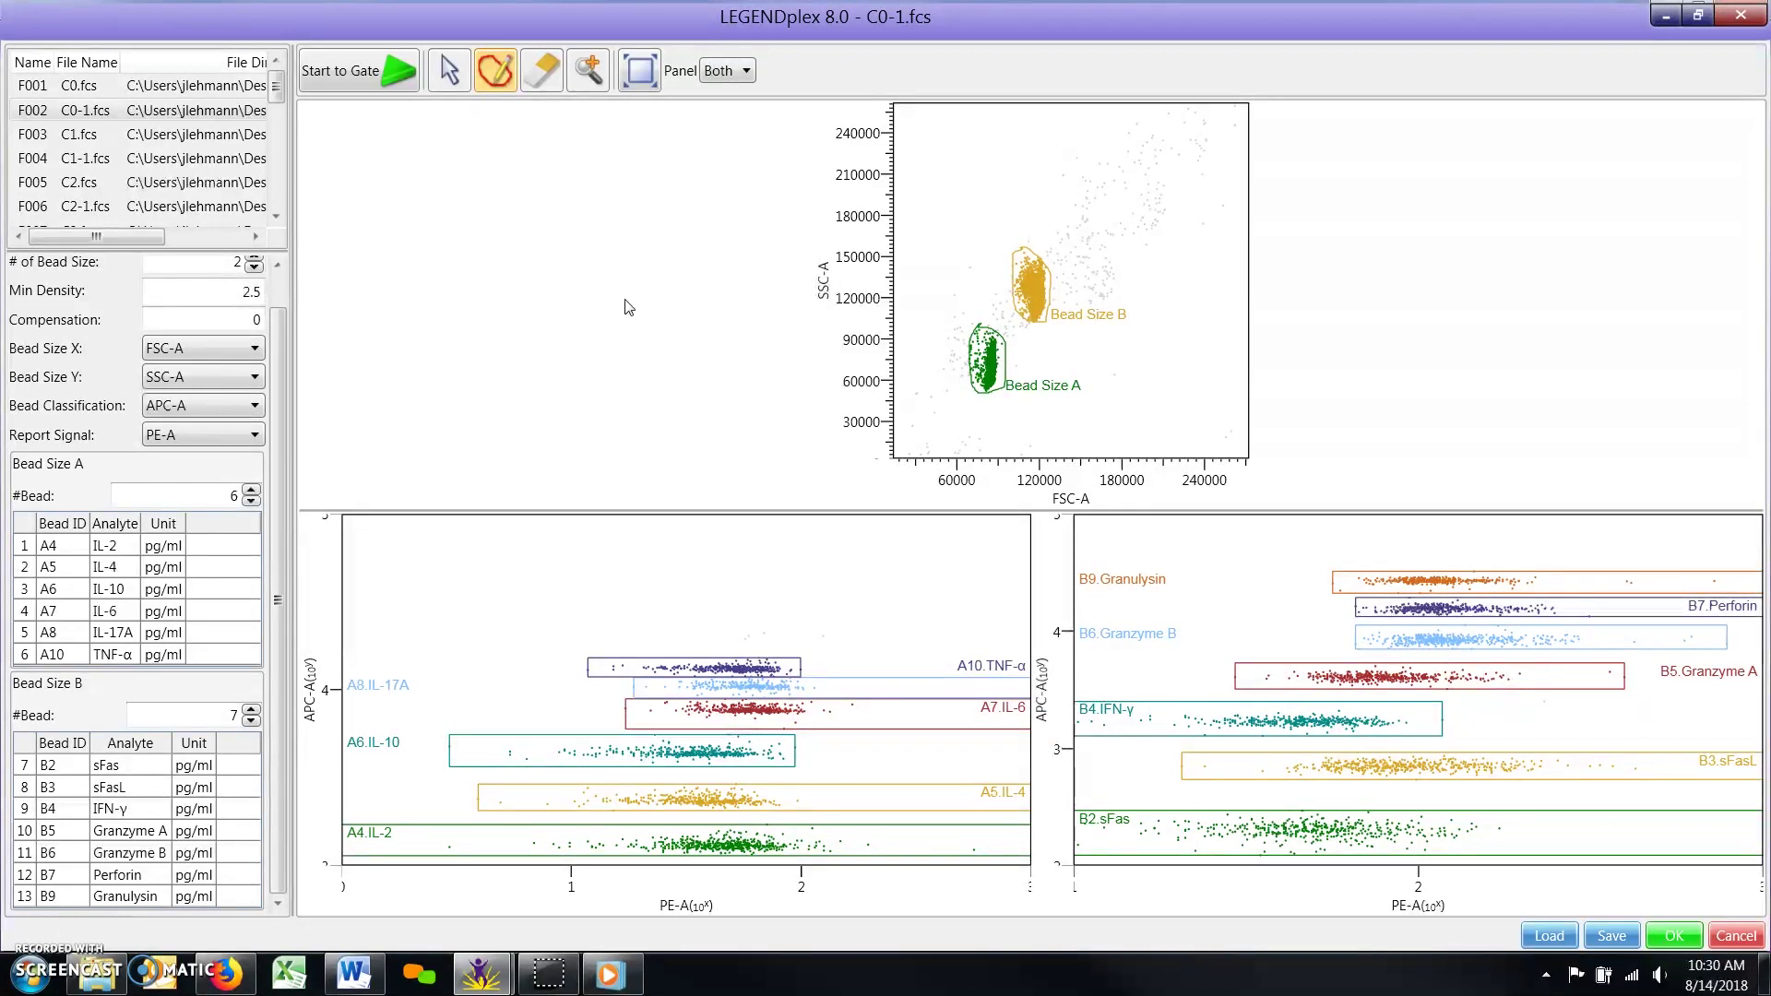
Erase the A10.TNF-α and remaining Bead Size A gates, then draw a new gate around the top band
{"action": "left_click", "coordinate": [551, 74]}
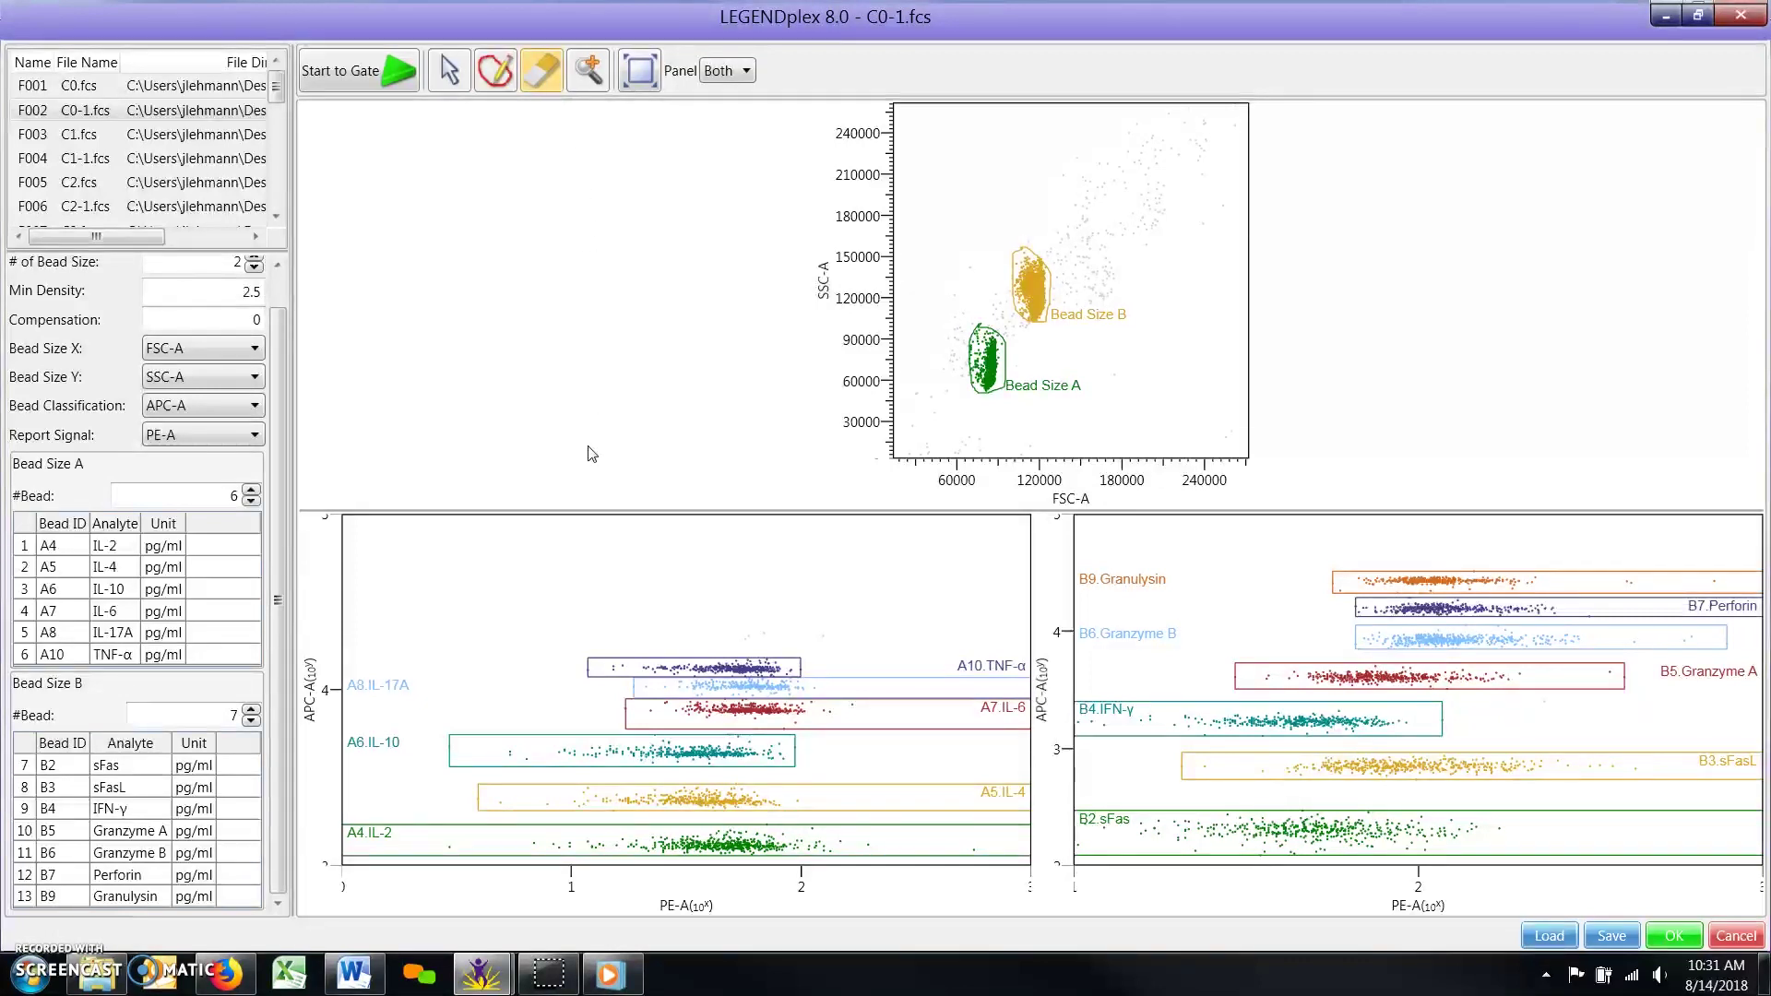
{"action": "left_click", "coordinate": [713, 722]}
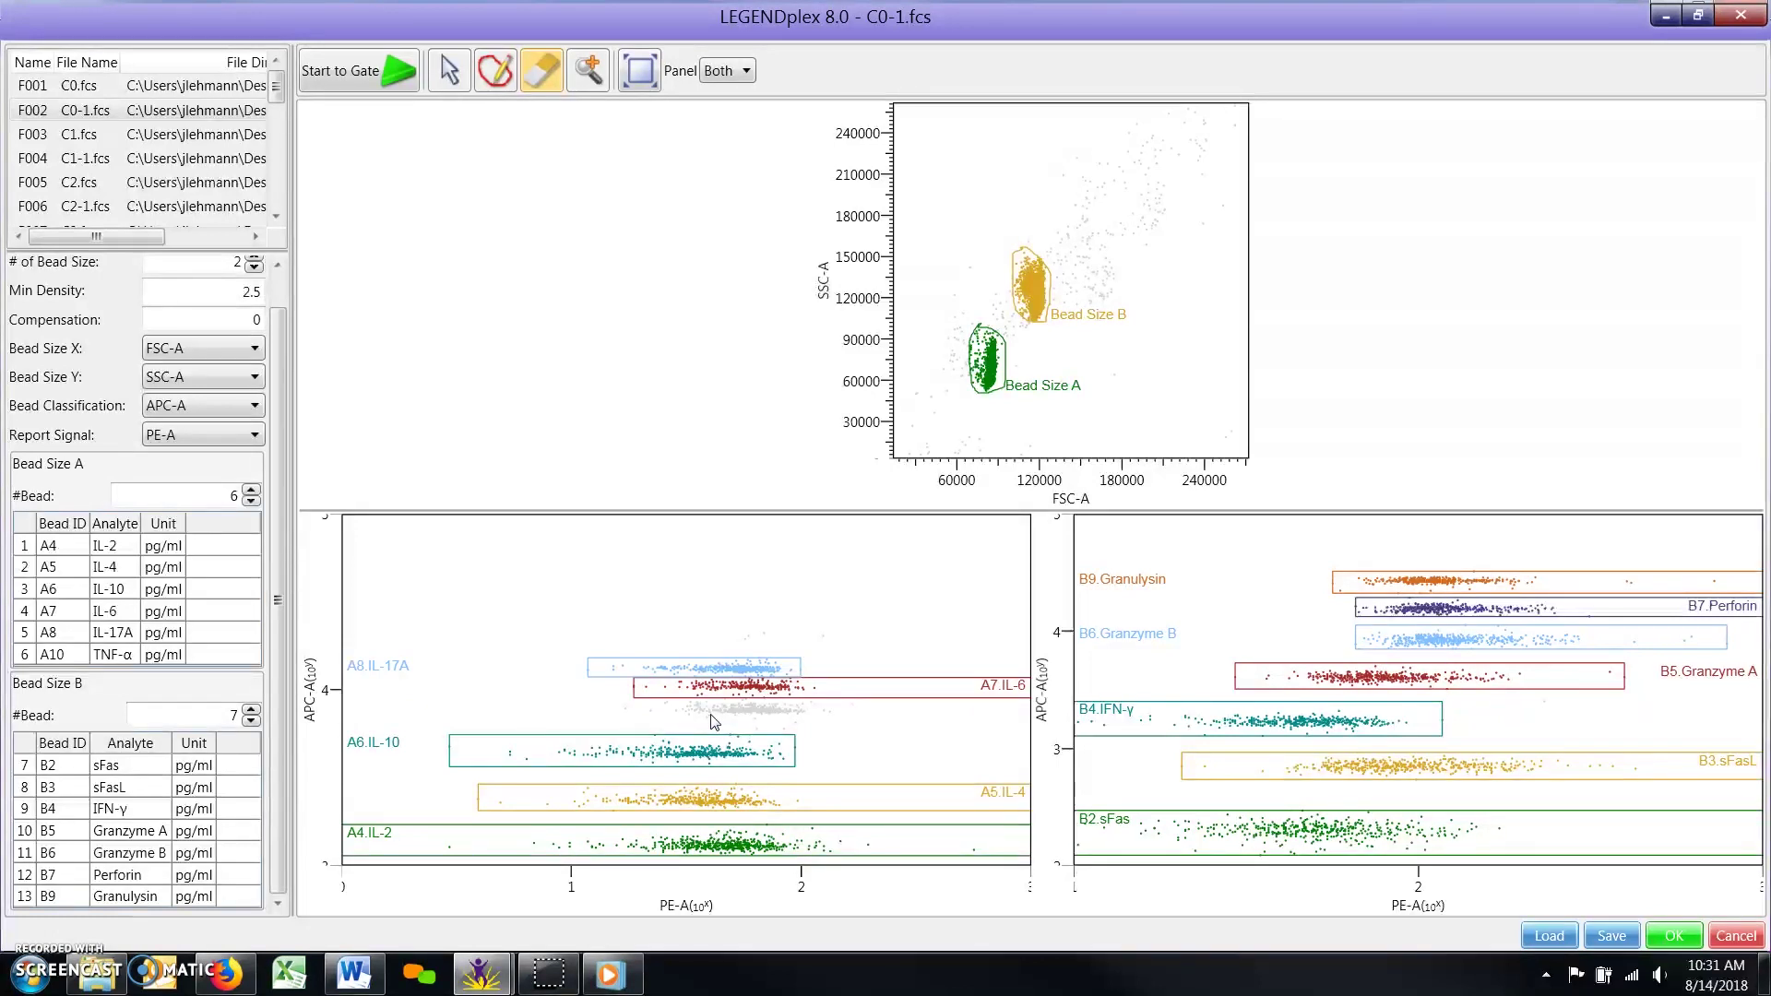
{"action": "left_click", "coordinate": [406, 542]}
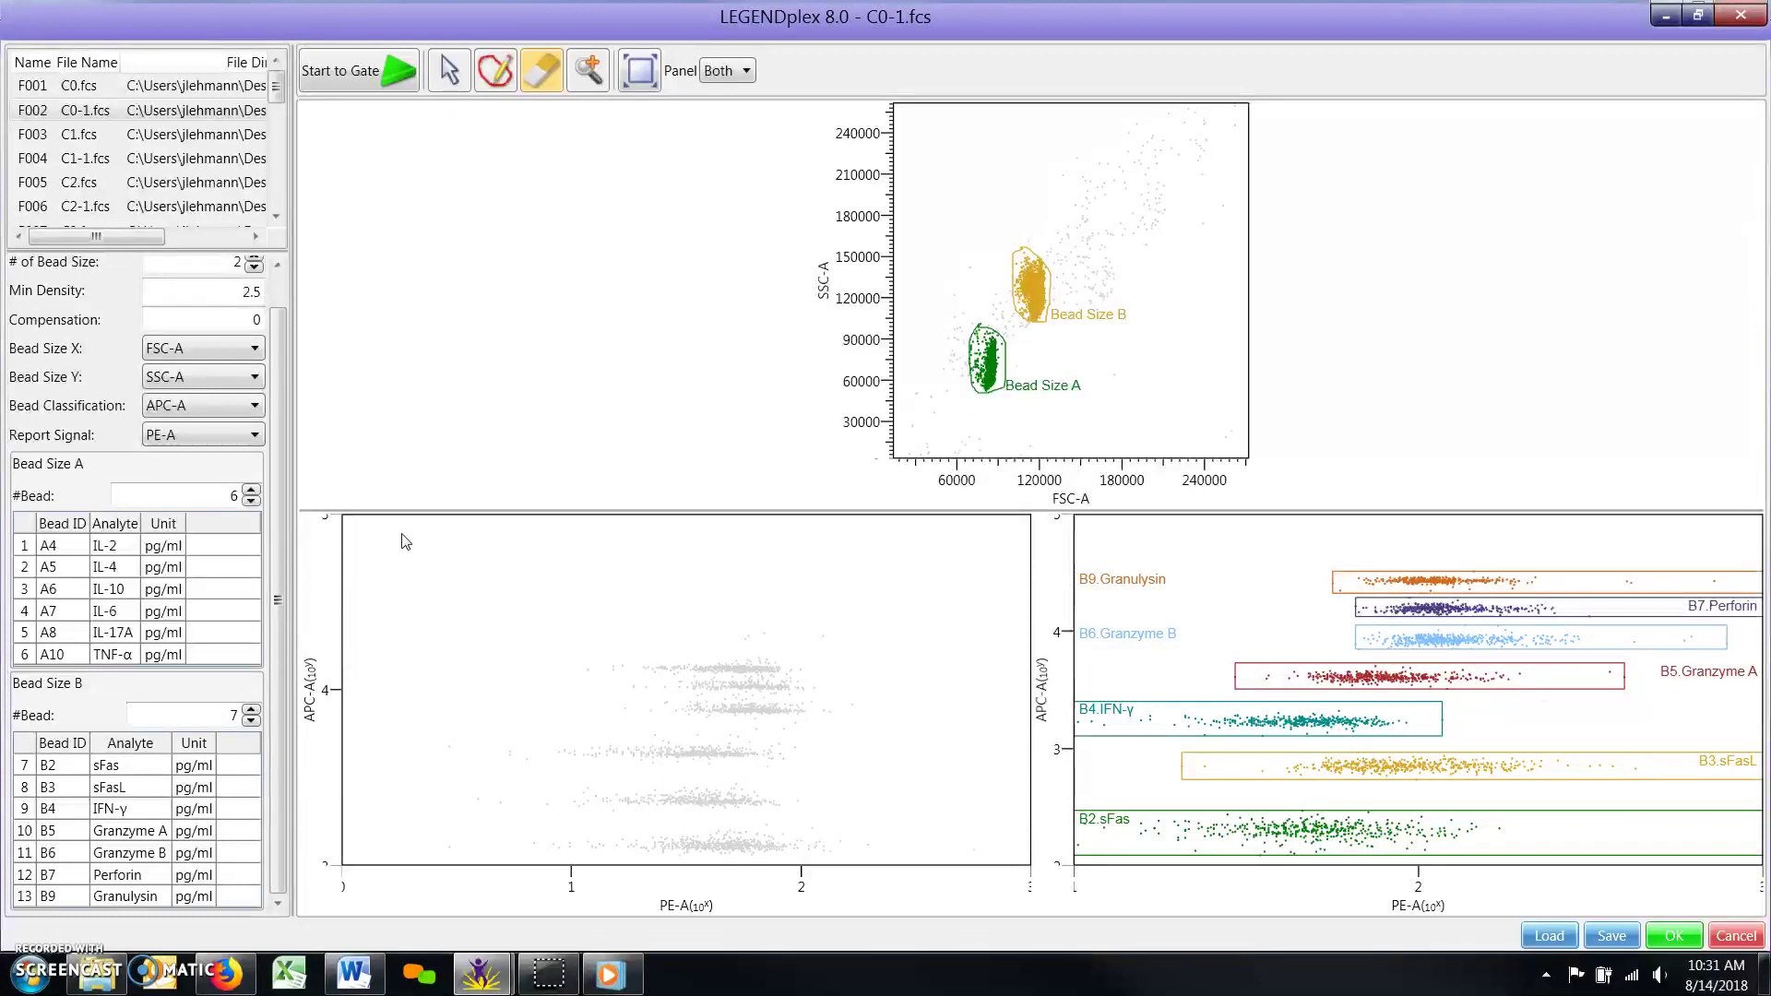
{"action": "left_click", "coordinate": [495, 73]}
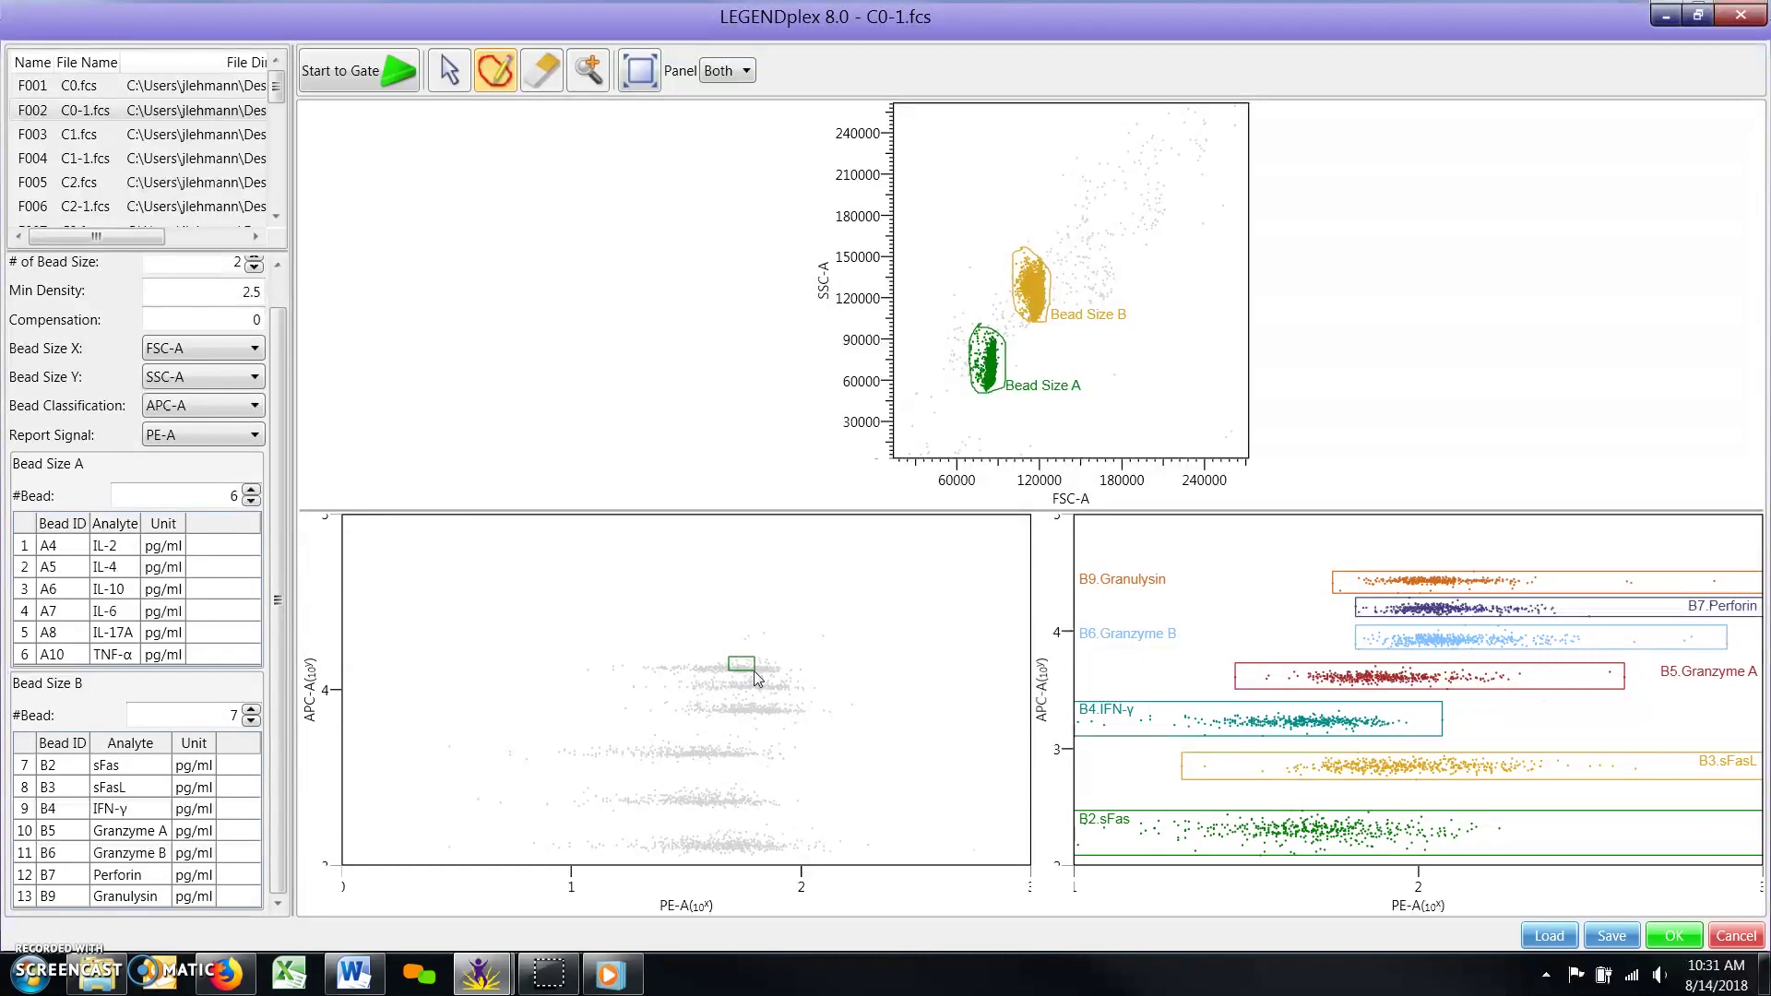
{"action": "mouse_move", "coordinate": [754, 671]}
{"action": "left_mouse_down"}
{"action": "mouse_move", "coordinate": [777, 683]}
{"action": "mouse_move", "coordinate": [696, 771]}
{"action": "mouse_move", "coordinate": [708, 844]}
{"action": "left_mouse_up"}
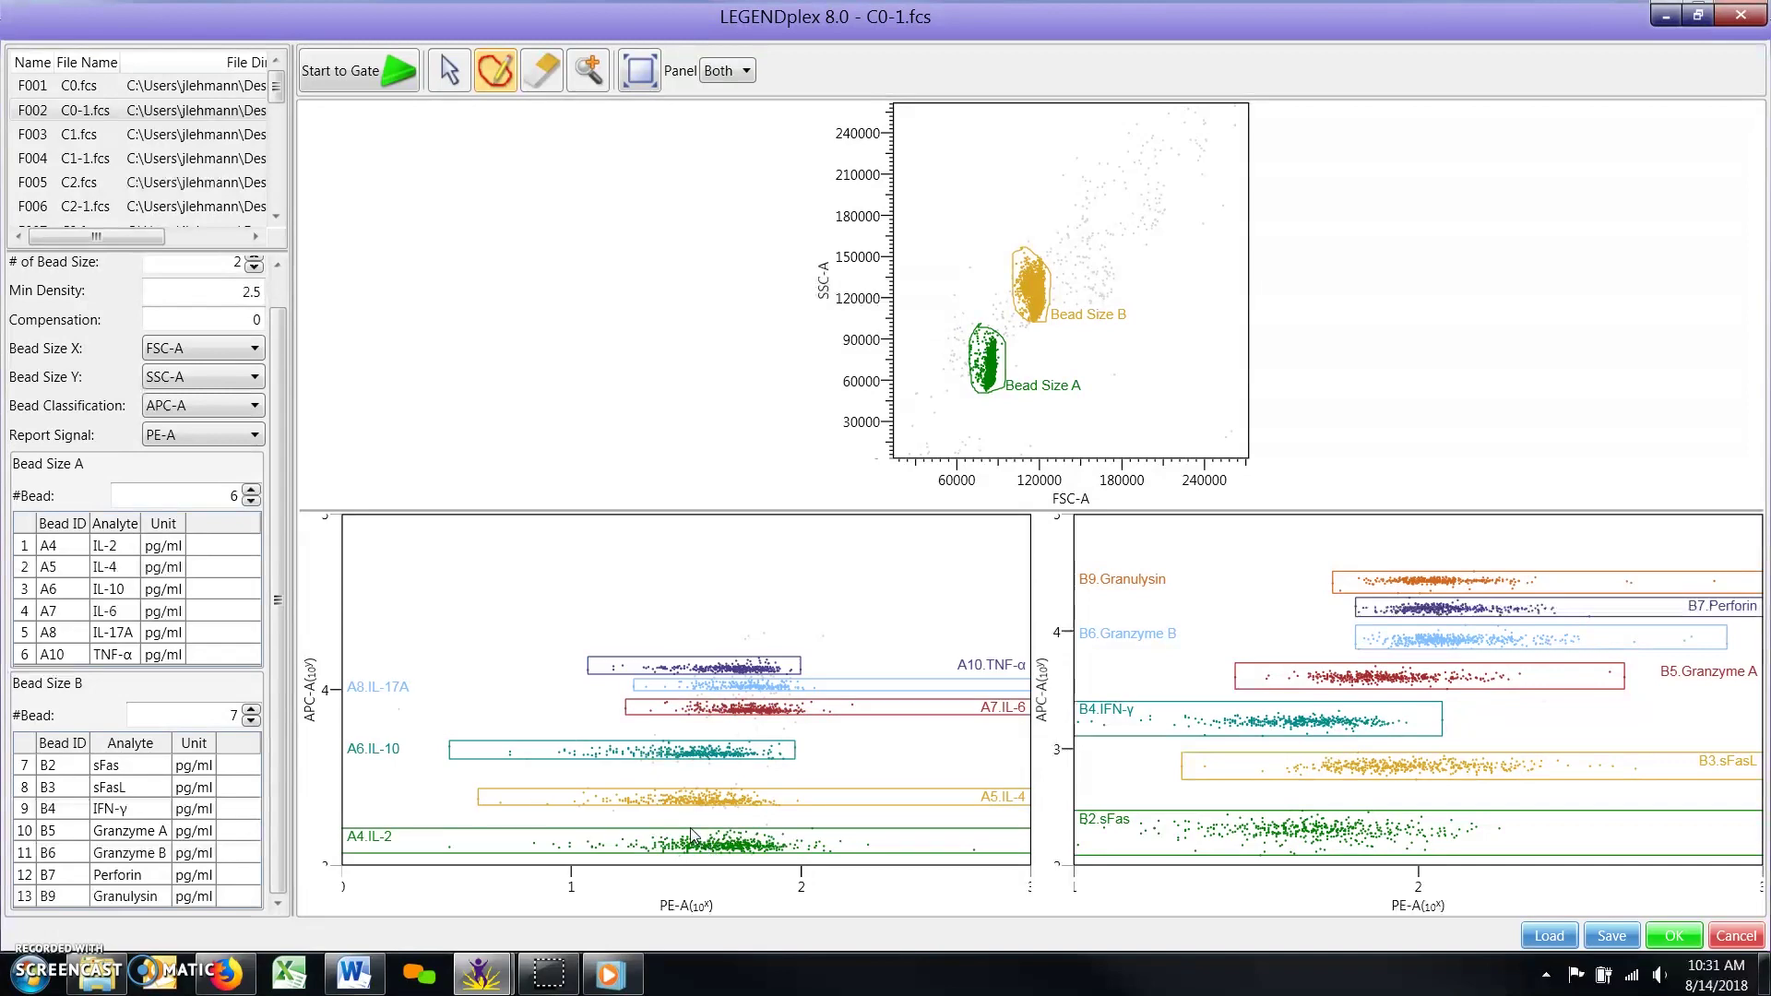
Review the gates on C1.fcs and C1-1.fcs, run Start to Gate, and accept the result
{"action": "left_click", "coordinate": [209, 137]}
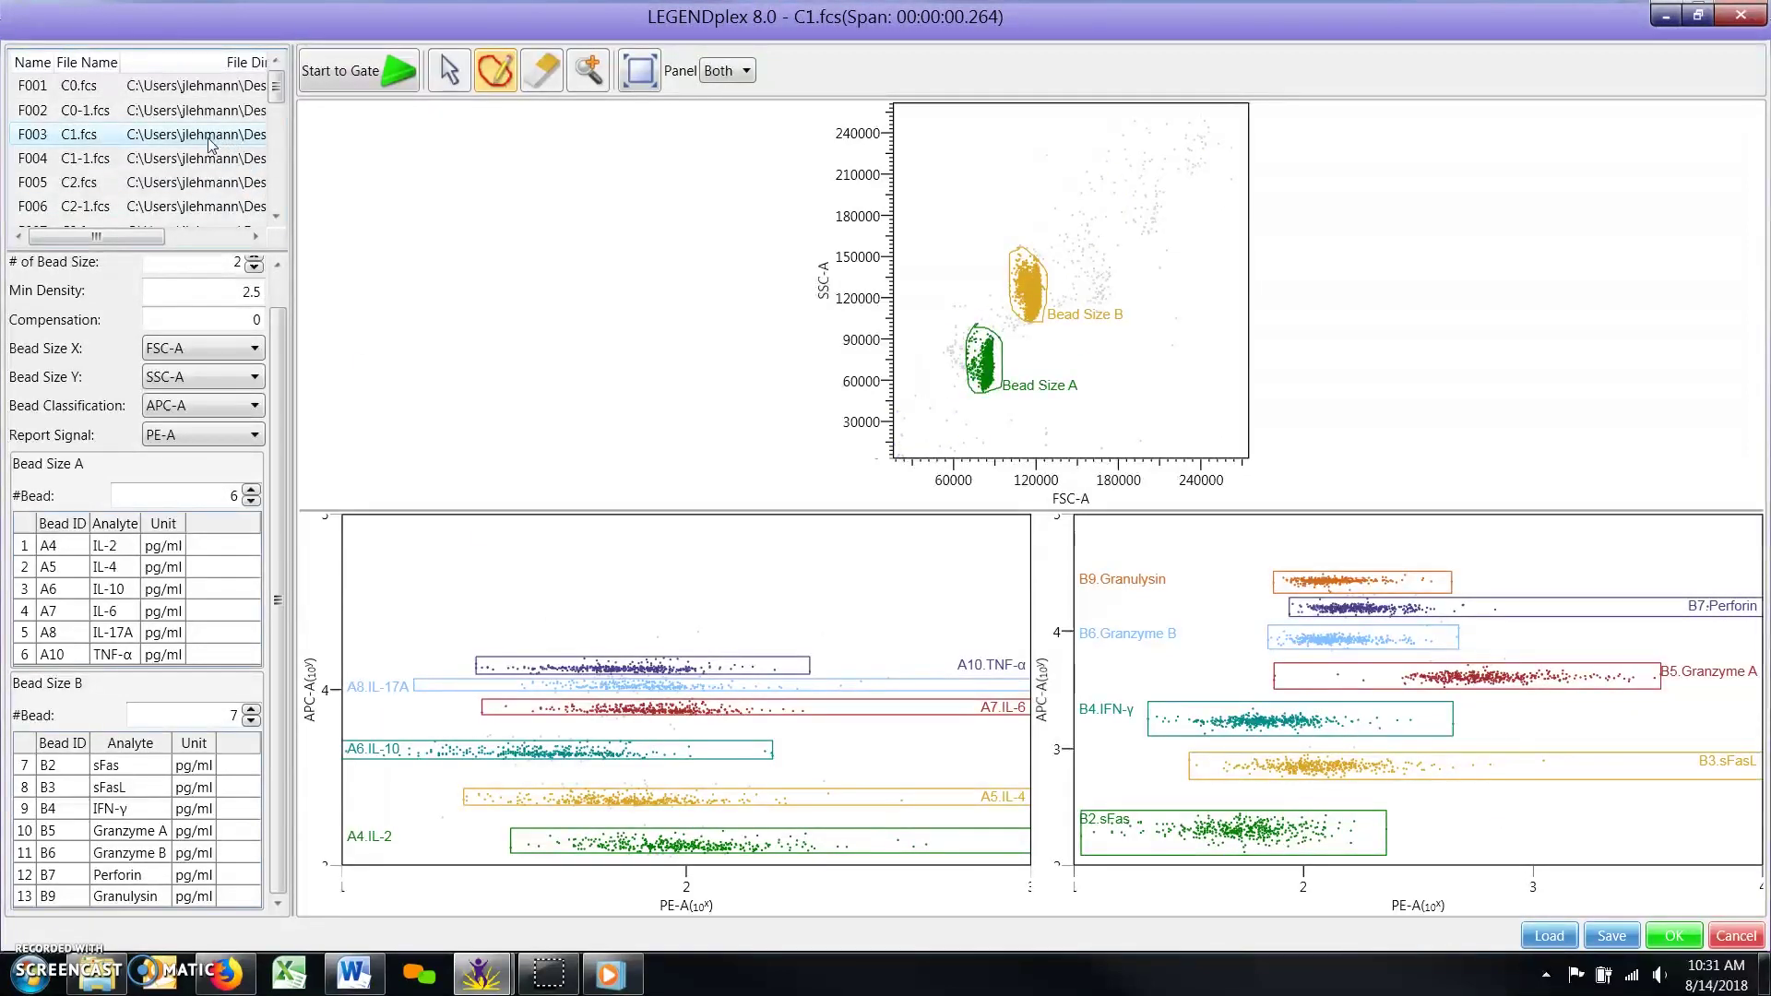
{"action": "left_click", "coordinate": [196, 159]}
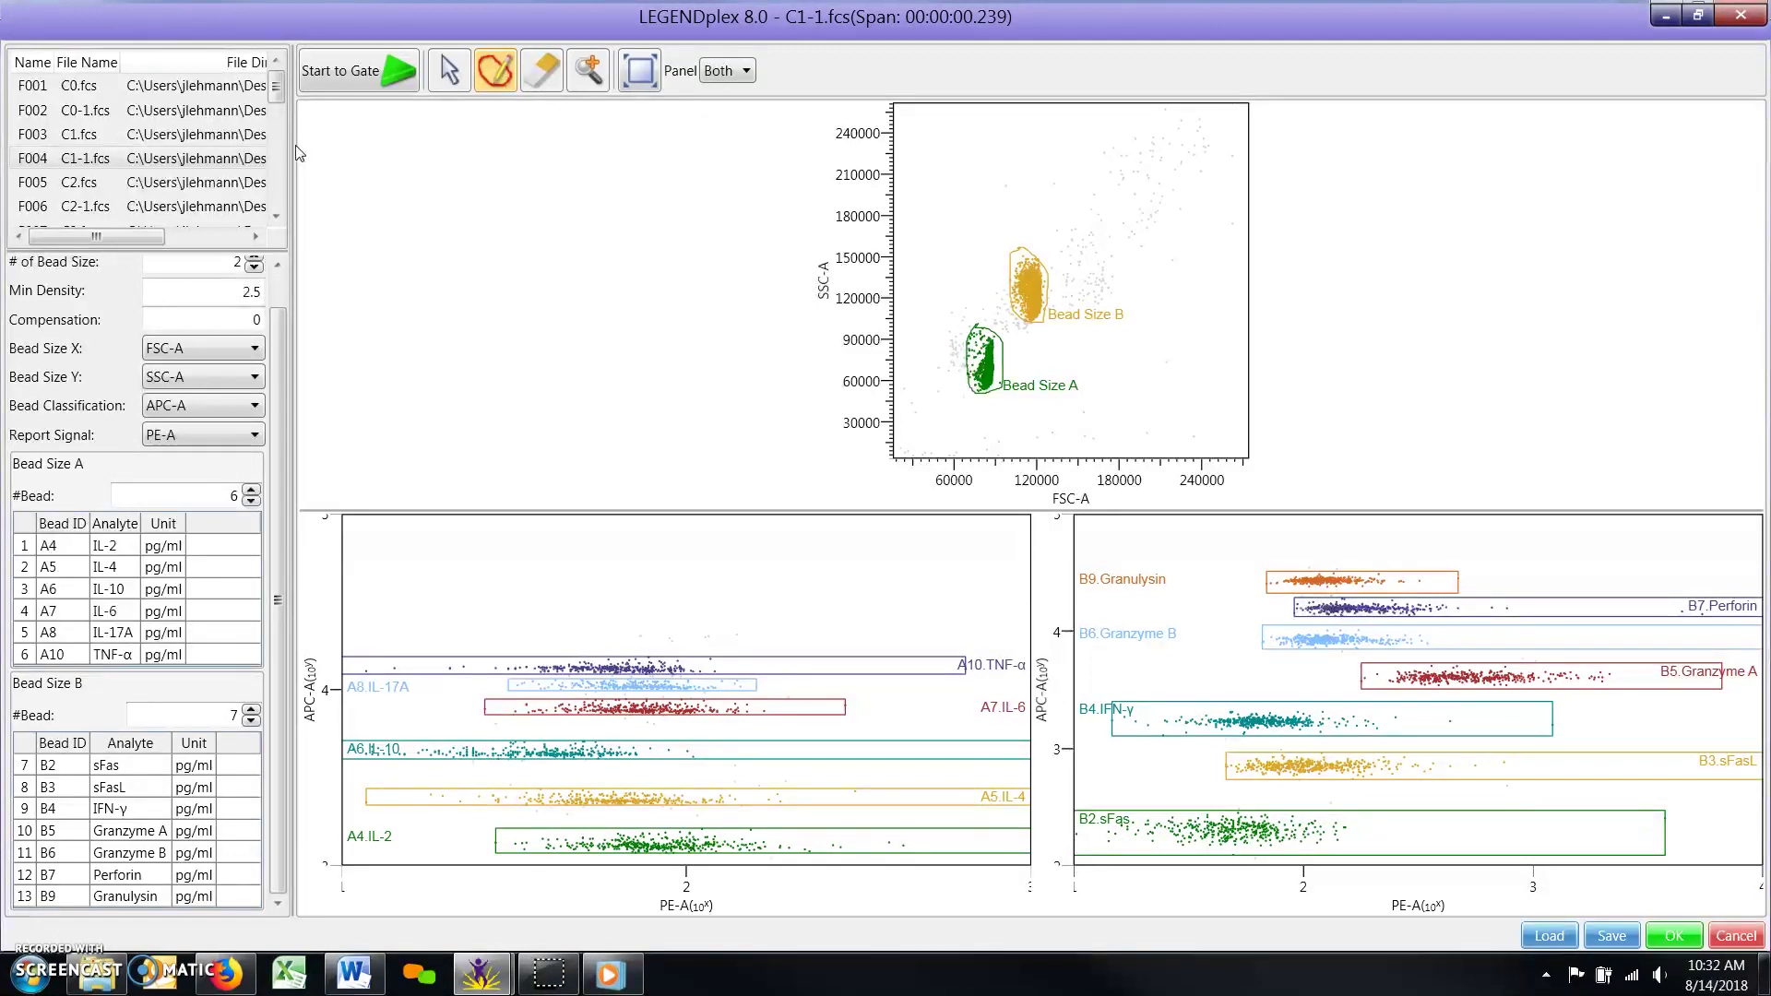
{"action": "left_click", "coordinate": [367, 76]}
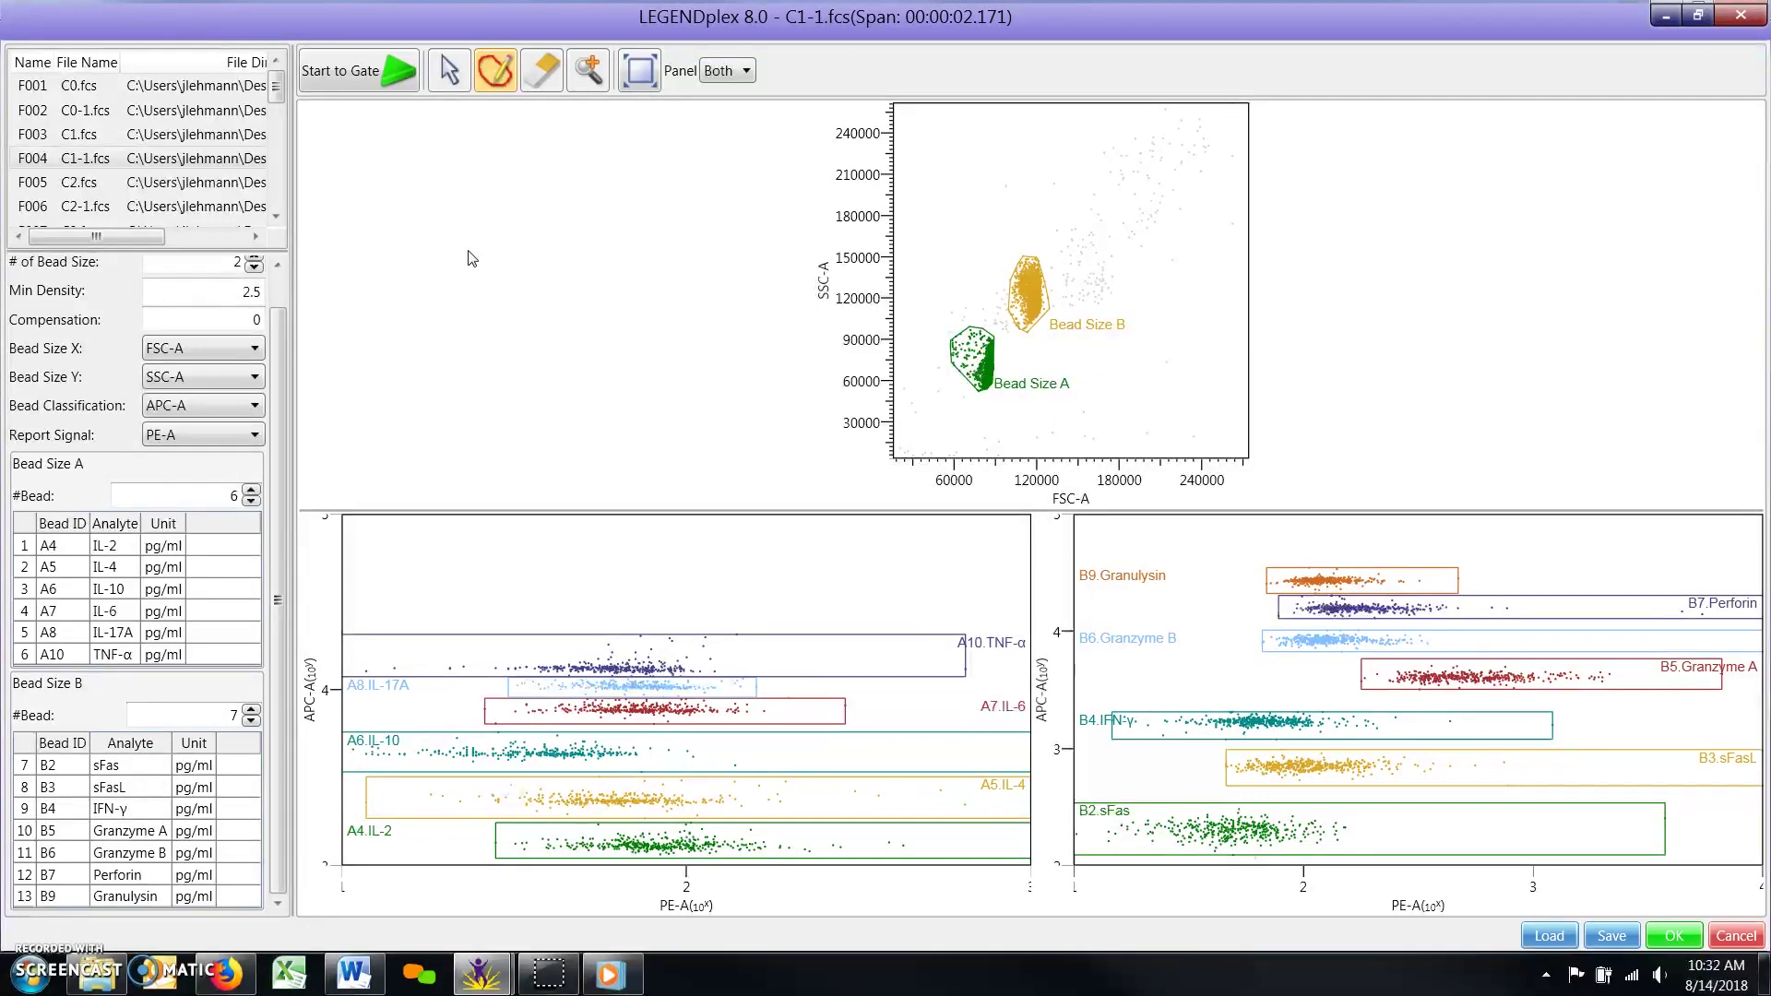
{"action": "left_click", "coordinate": [1693, 939]}
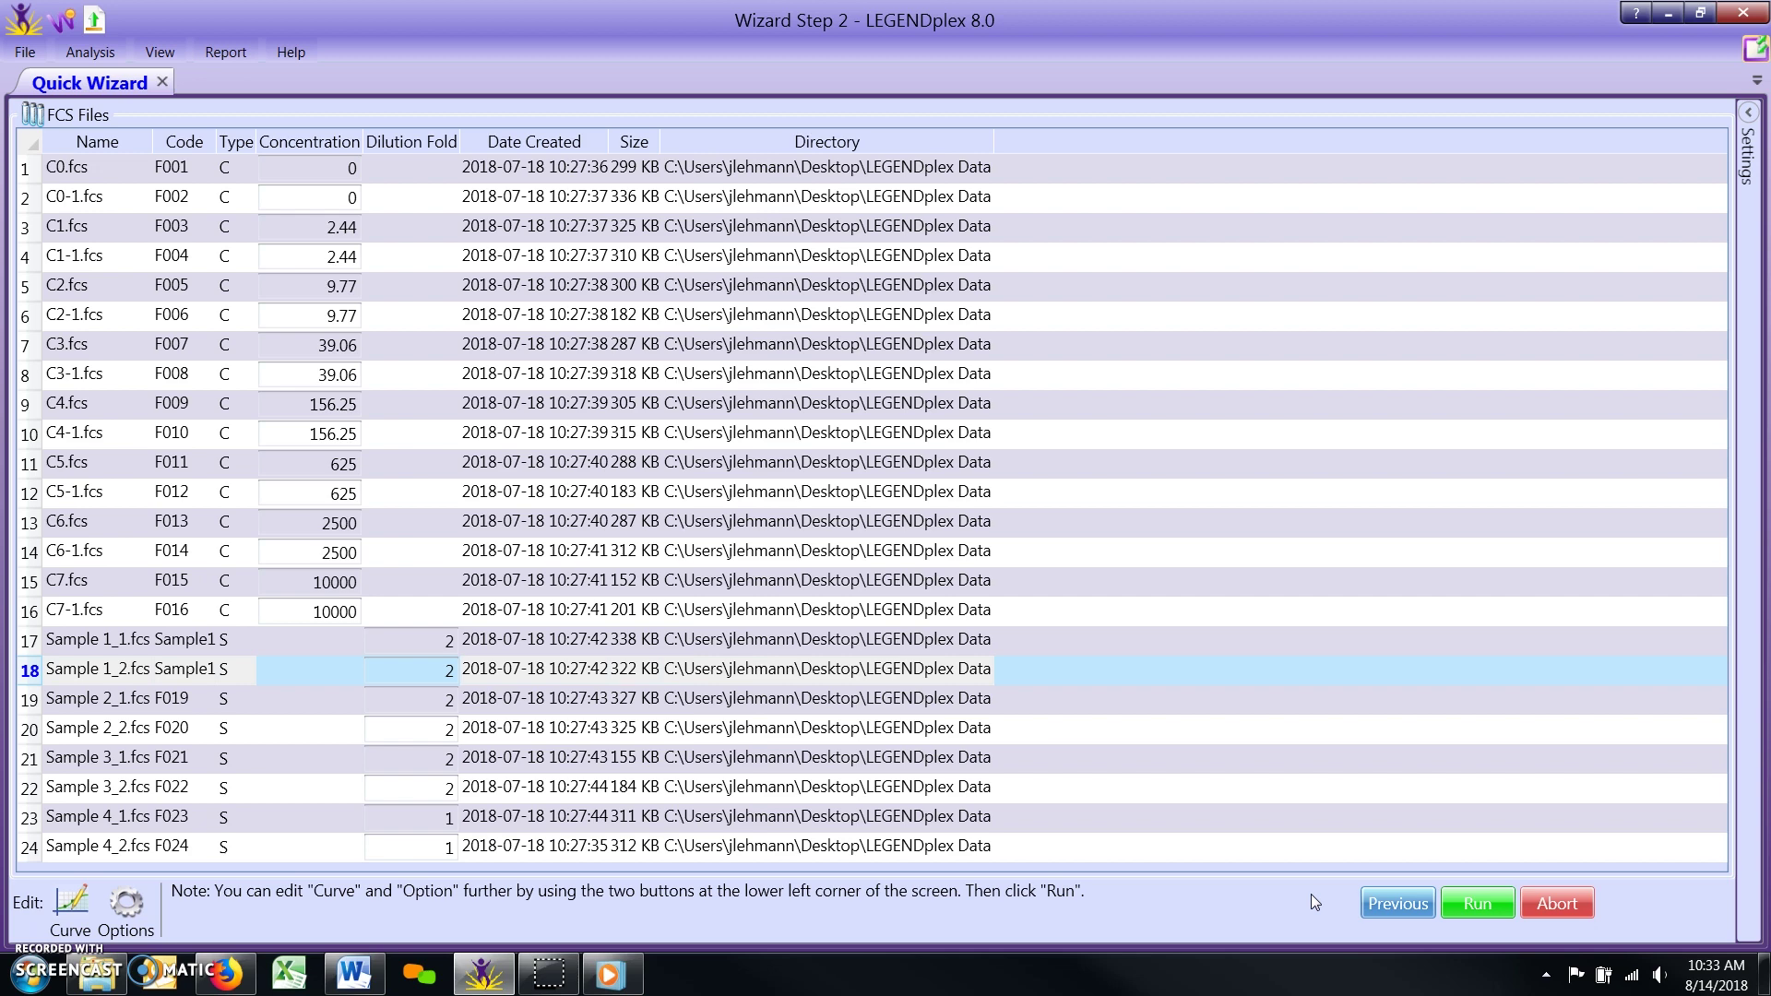
Open the Edit Standard Curve dialog from Wizard Step 2
{"action": "left_click", "coordinate": [67, 900]}
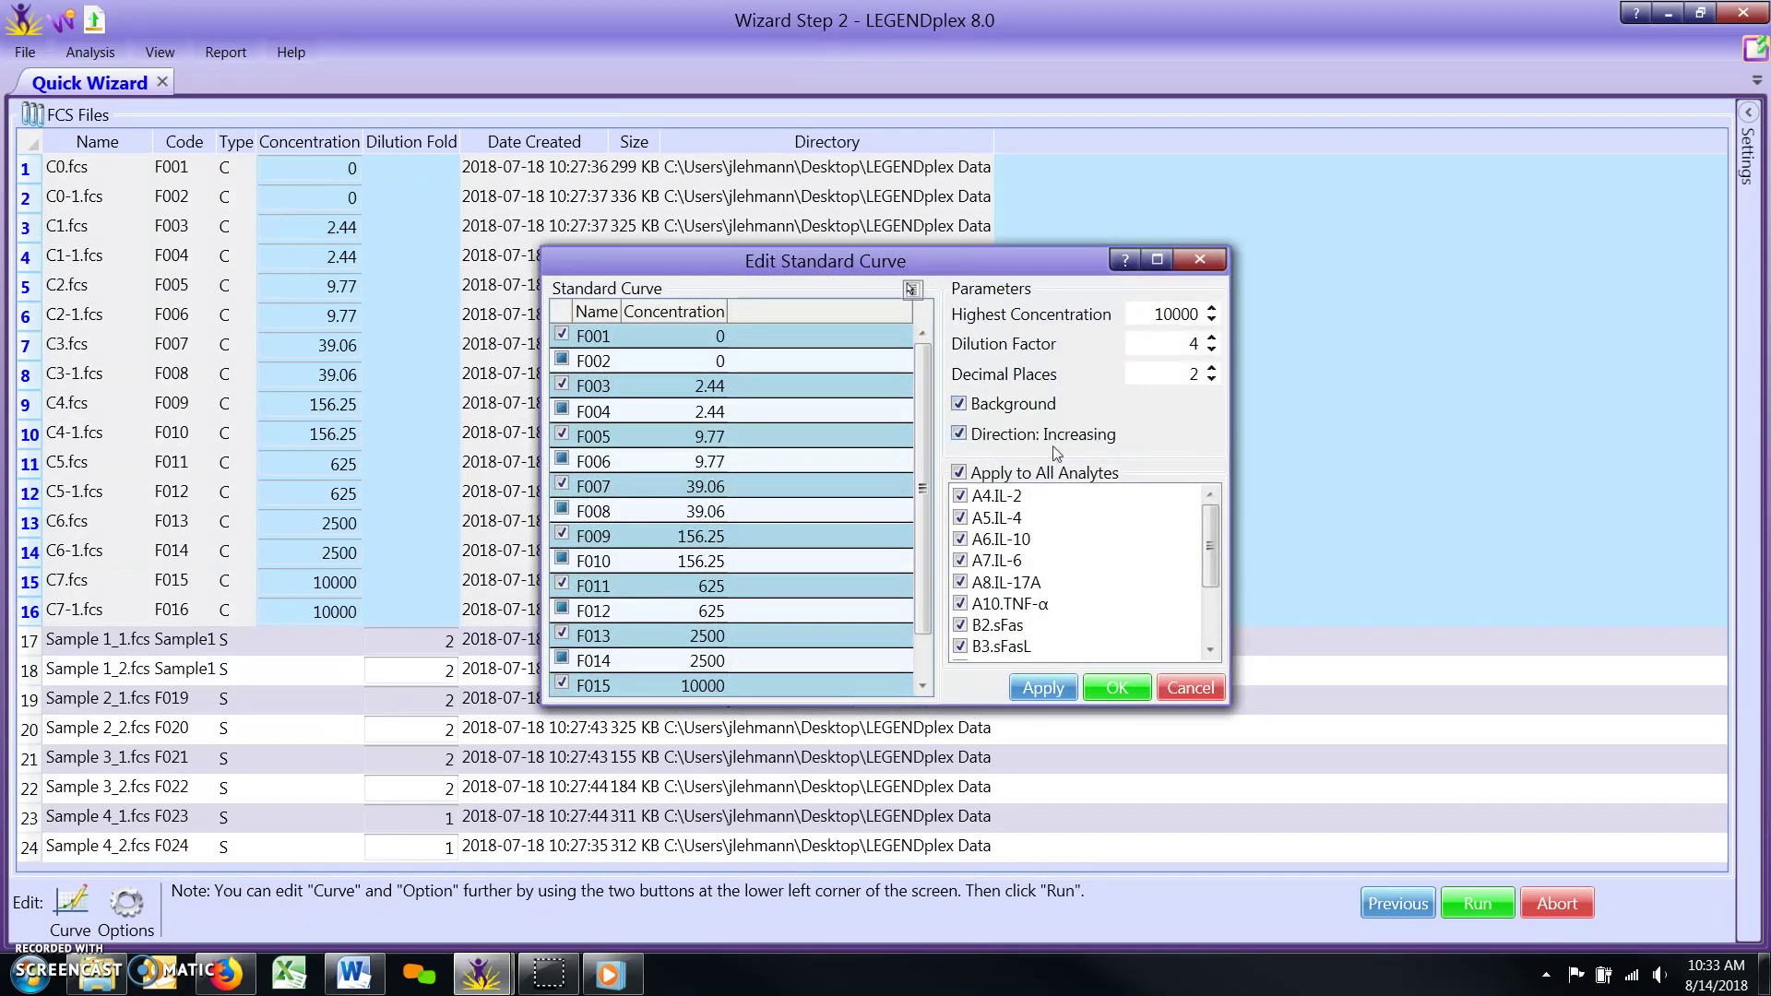
Turn off Apply to All Analytes and set A6.IL-10's highest standard concentration to 50000
{"action": "left_click", "coordinate": [959, 473]}
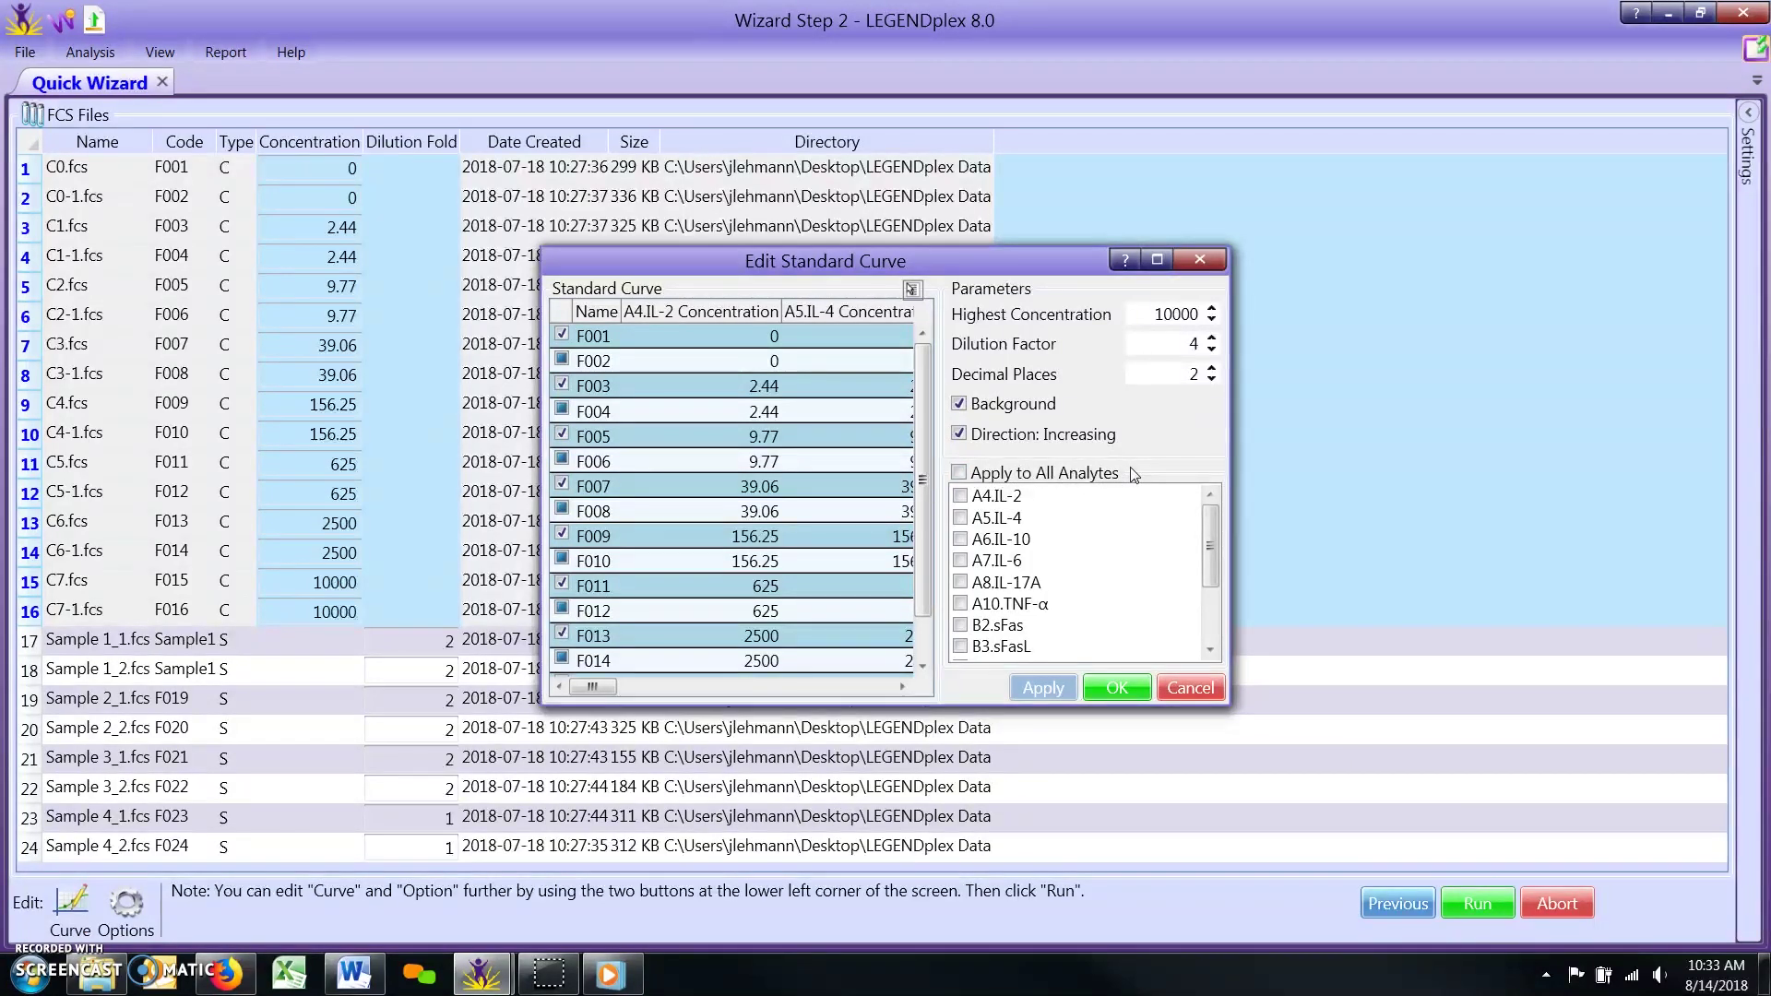
{"action": "left_click", "coordinate": [960, 540]}
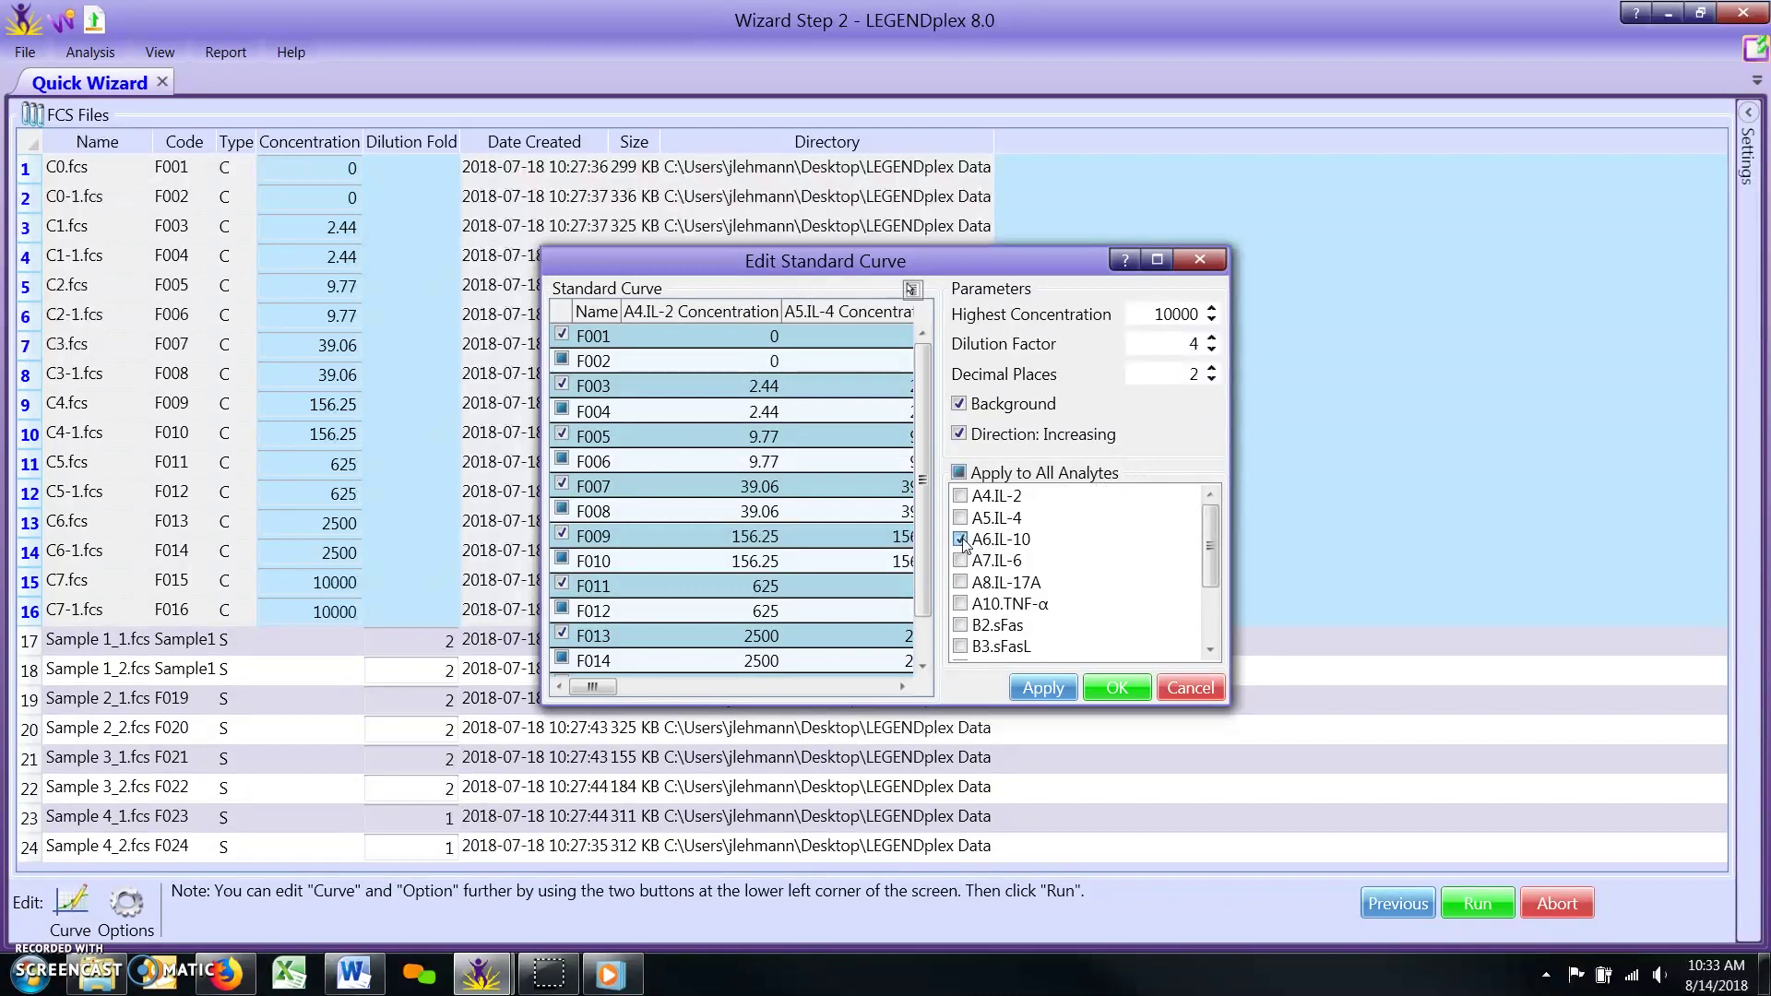
{"action": "double_click", "coordinate": [1138, 315]}
{"action": "type", "text": "50000"}
Select only A10.TNF-α and enter 40000 as its highest standard concentration
{"action": "left_click", "coordinate": [961, 542]}
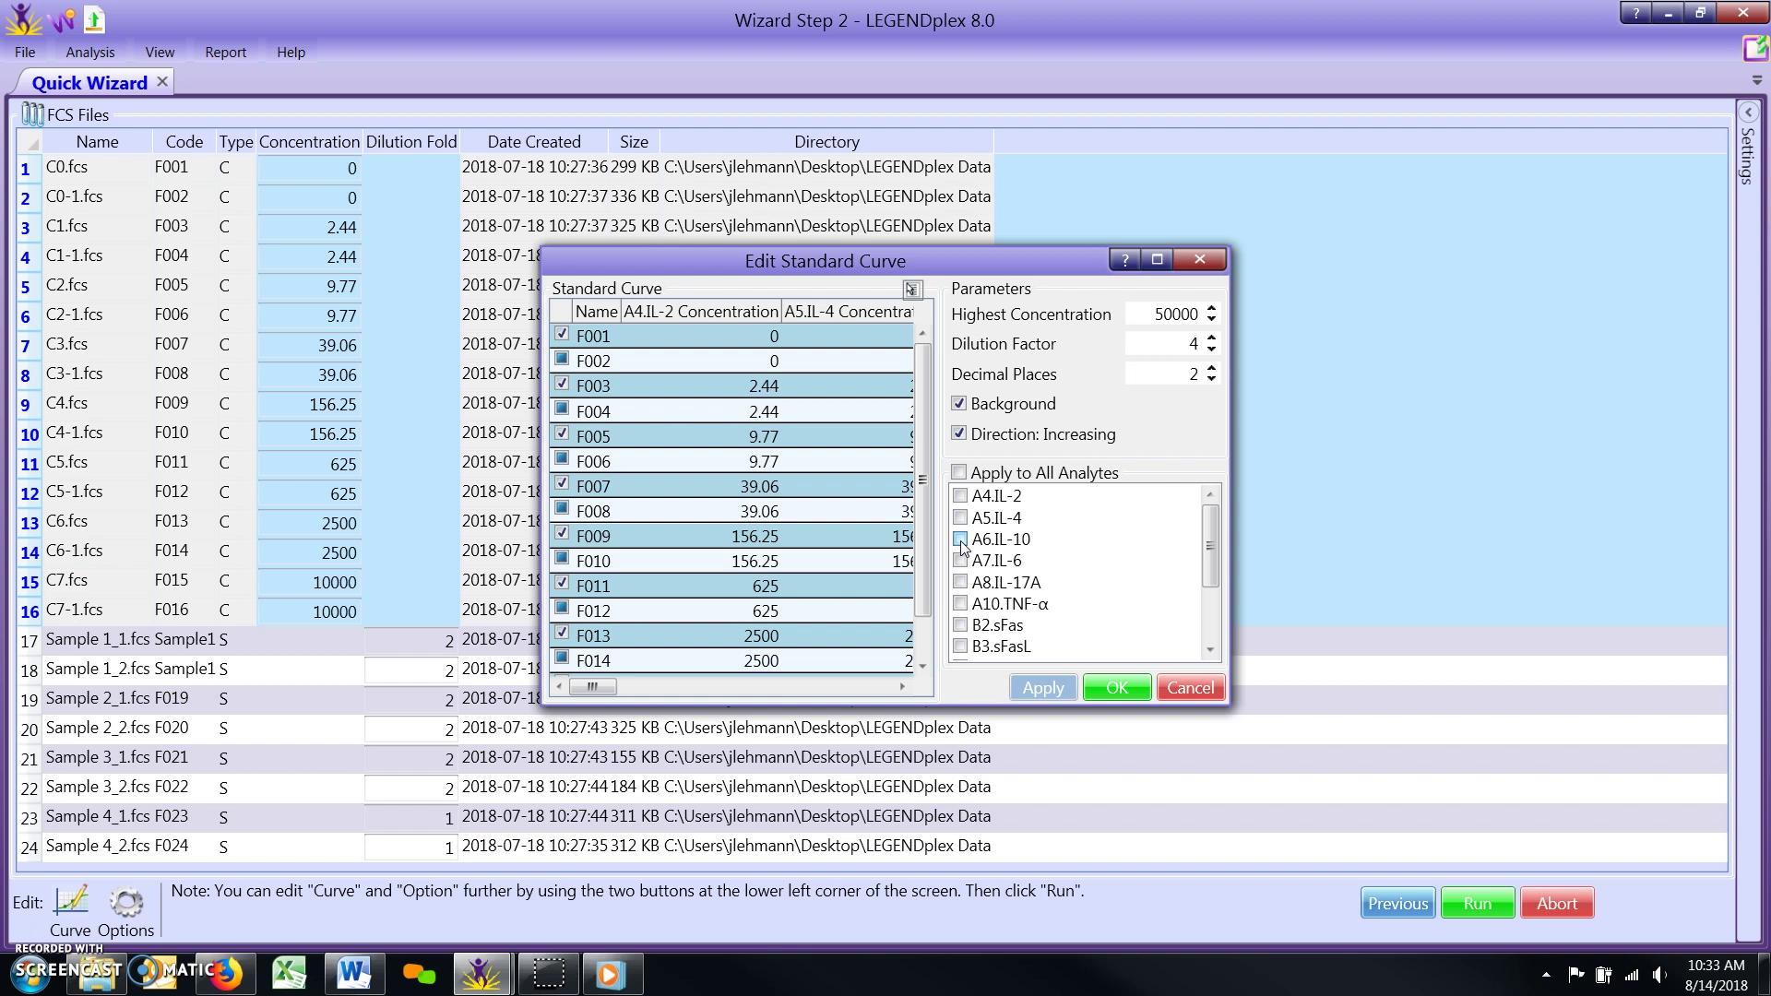
{"action": "left_click", "coordinate": [960, 603]}
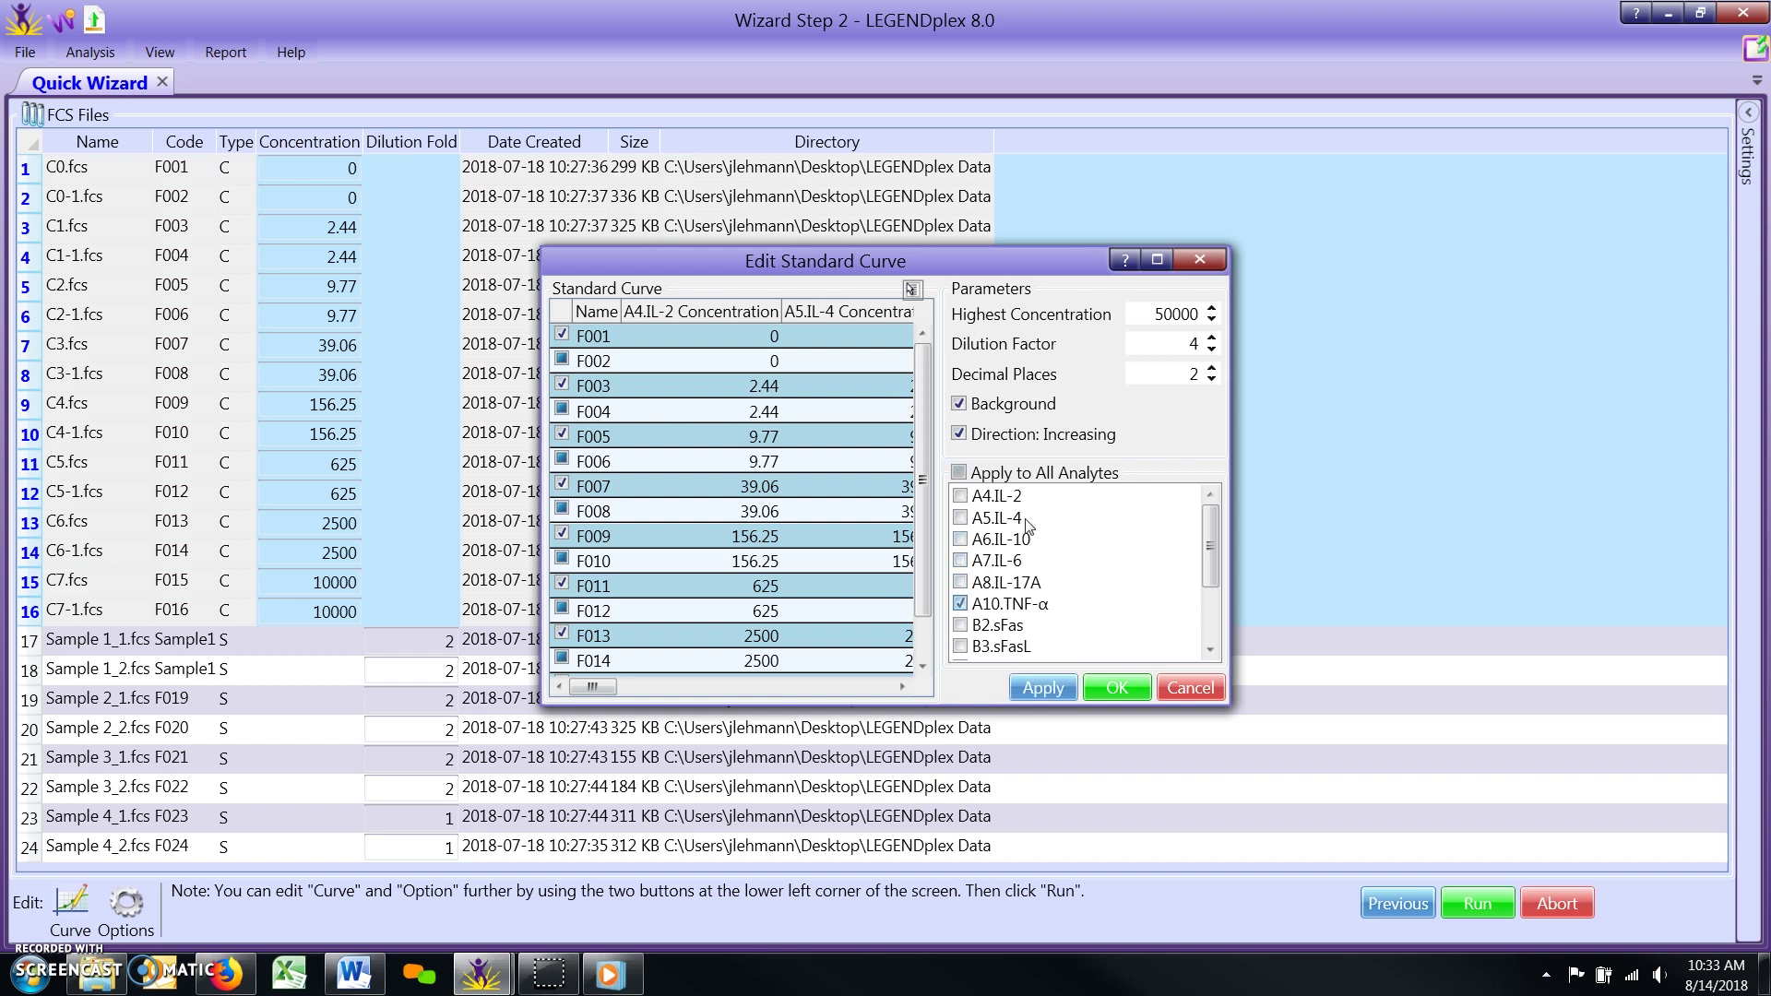
{"action": "double_click", "coordinate": [1140, 313]}
{"action": "type", "text": "40000"}
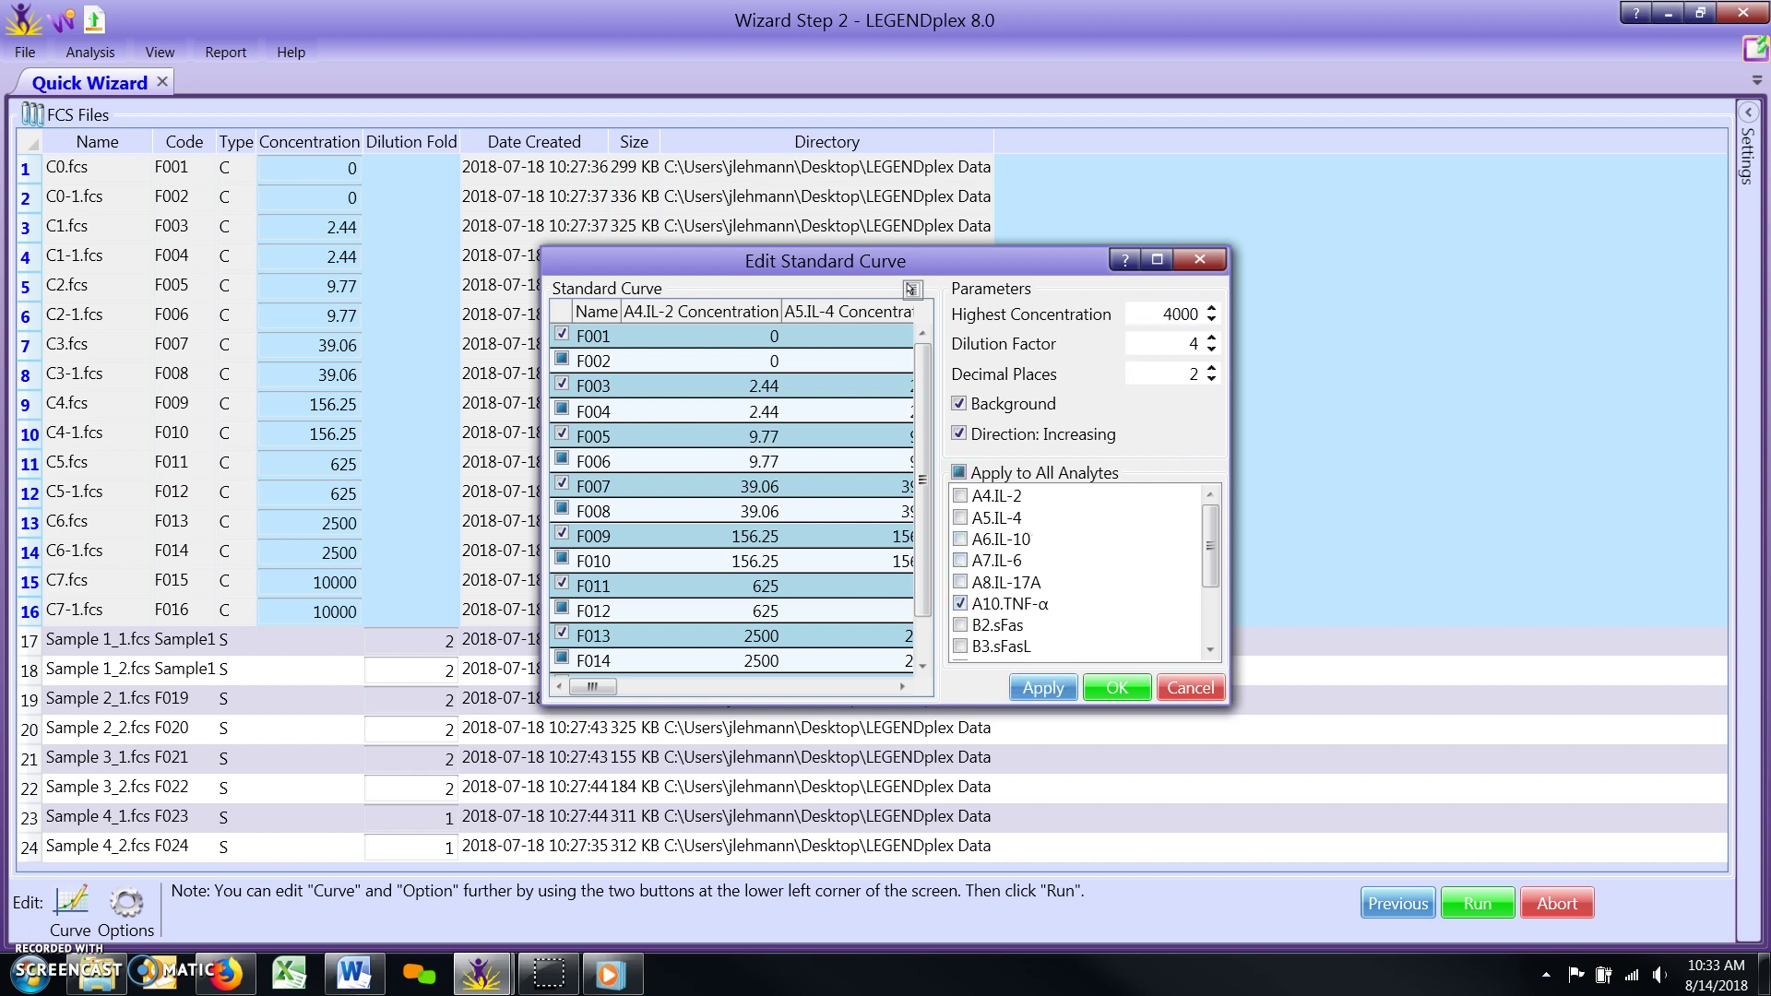